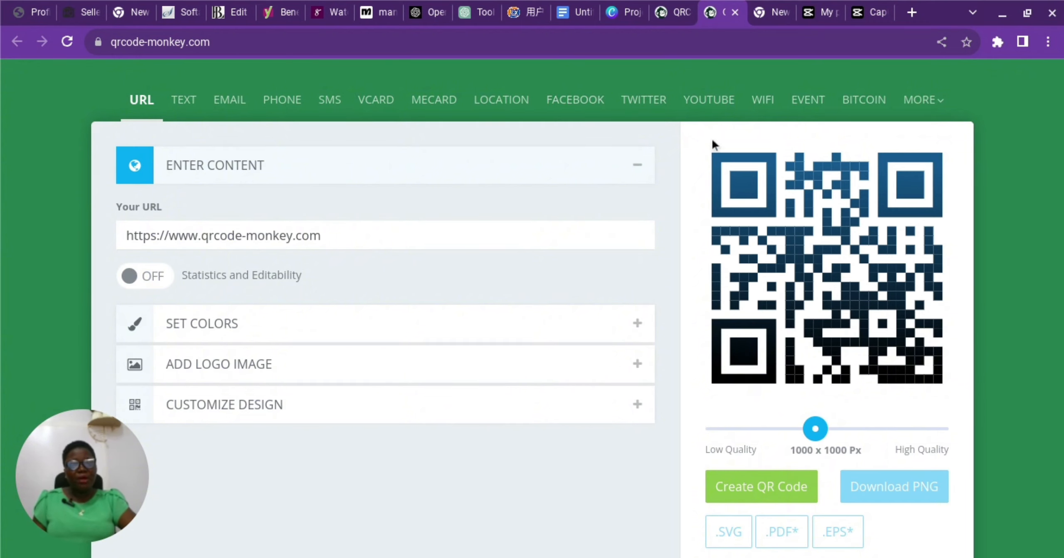
# Browse the Facebook, Twitter, YouTube and WiFi QR code types.
pyautogui.click(584, 109)
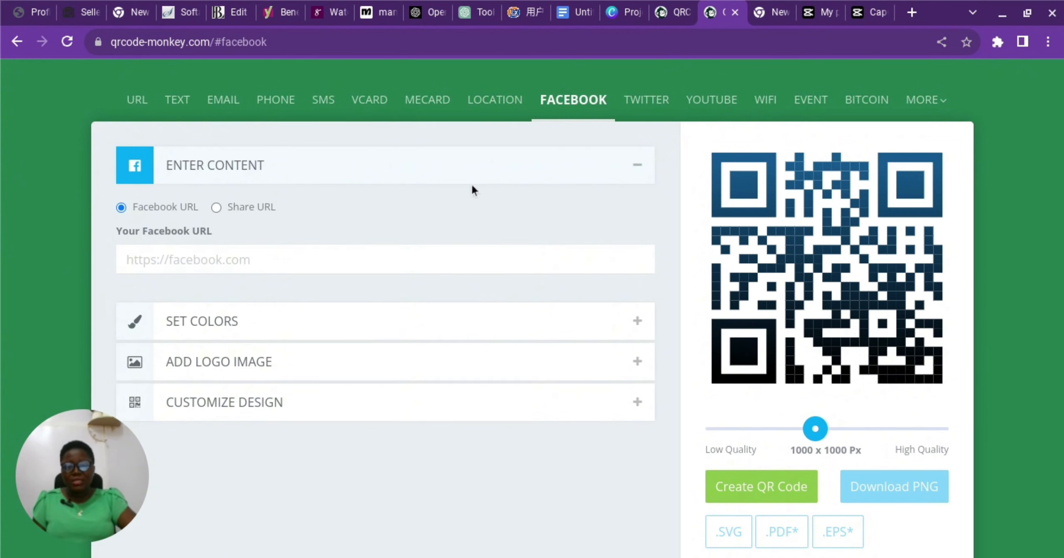
pyautogui.click(630, 104)
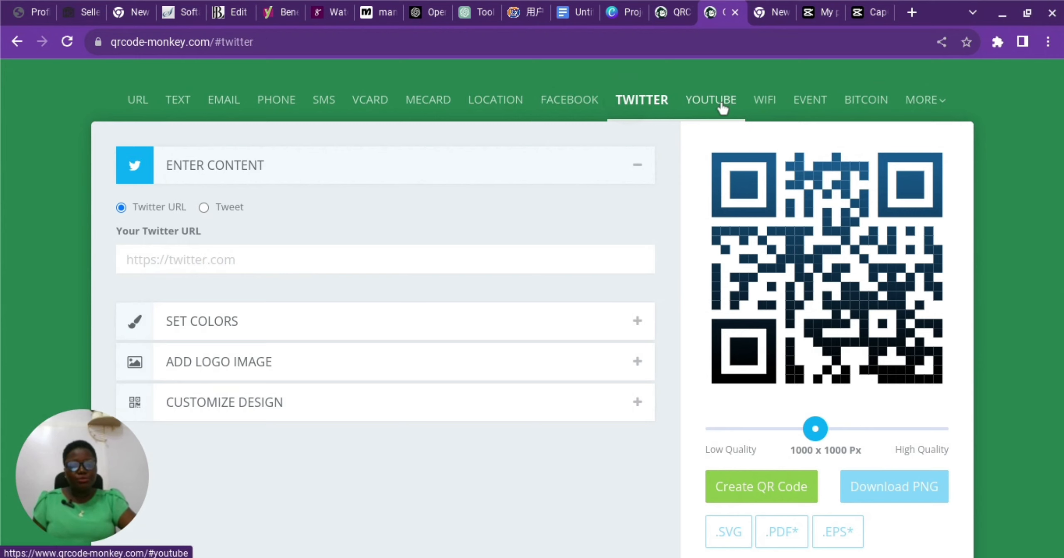
pyautogui.click(722, 107)
pyautogui.click(763, 108)
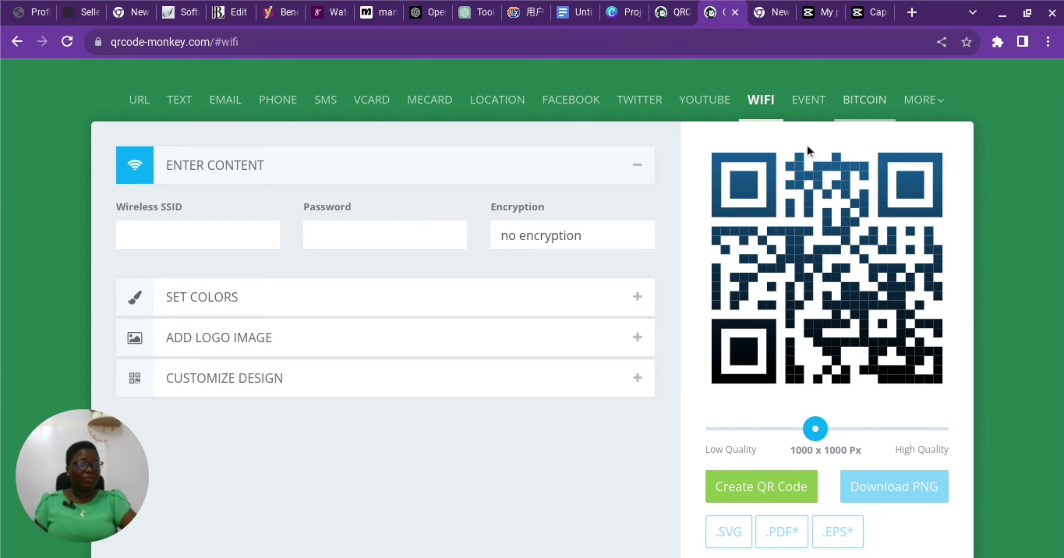
# Switch to the Event type and click into its title and location fields.
pyautogui.click(809, 111)
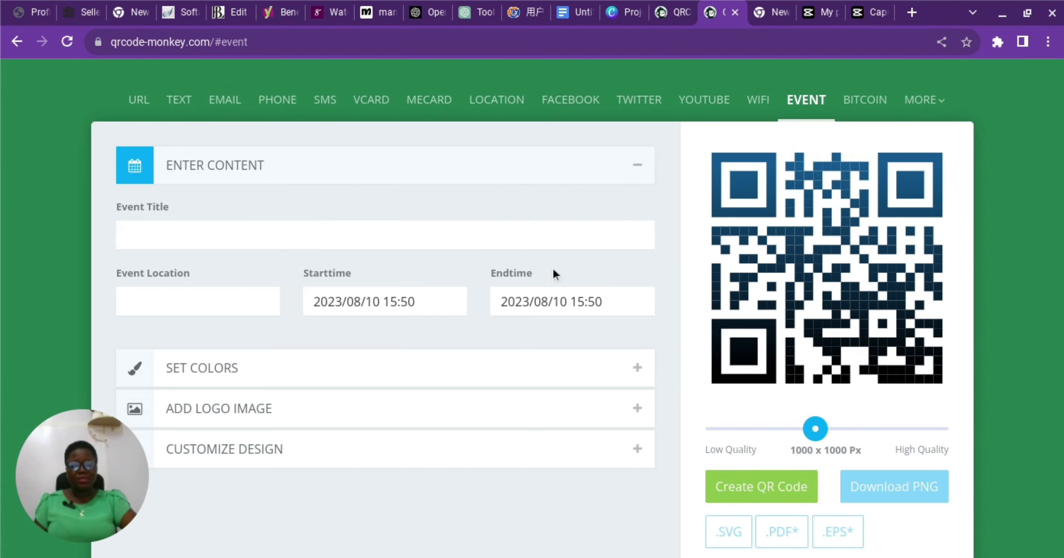
pyautogui.scroll(-2, 553, 269)
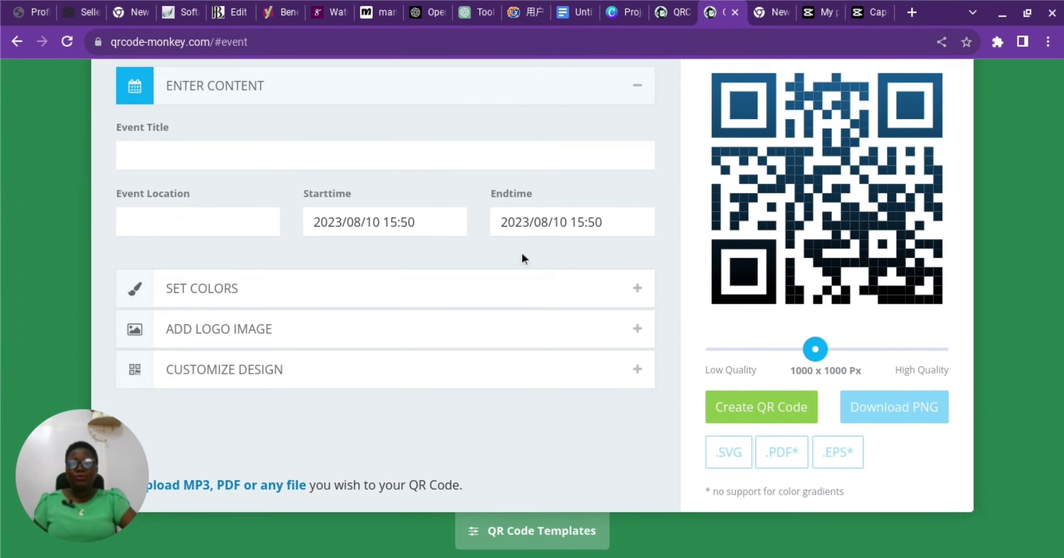
pyautogui.click(164, 146)
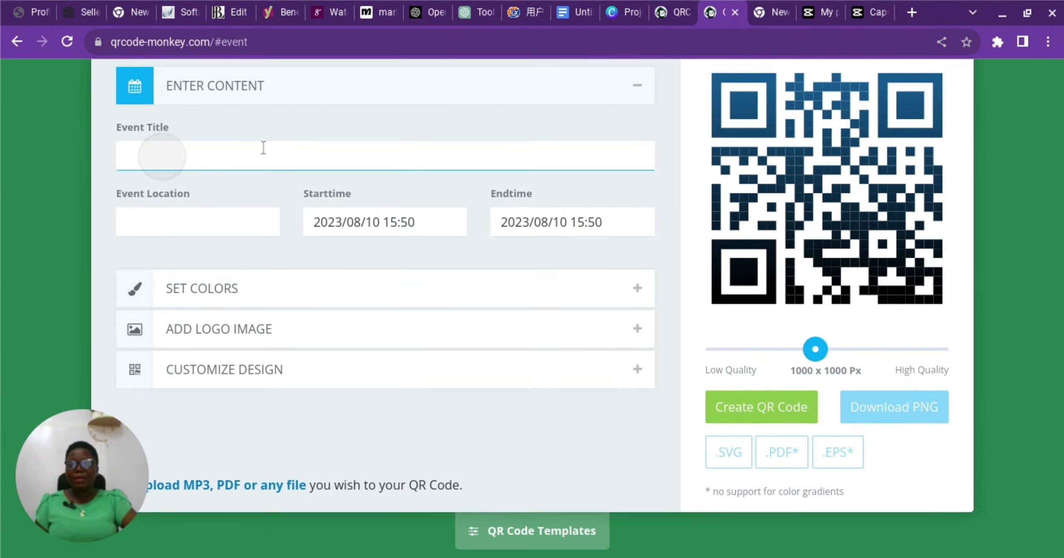
pyautogui.click(152, 222)
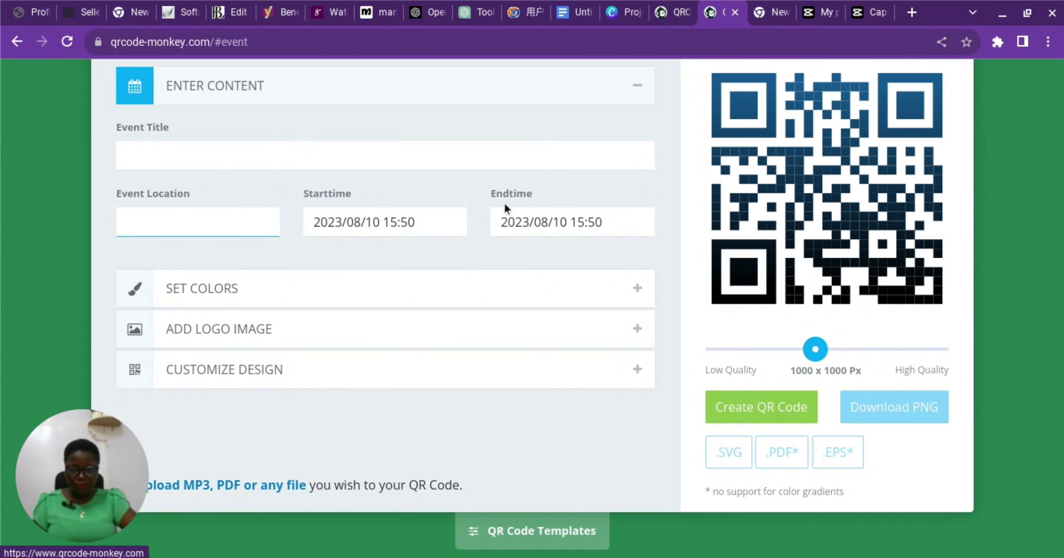
pyautogui.scroll(2, 597, 291)
pyautogui.scroll(1, 597, 291)
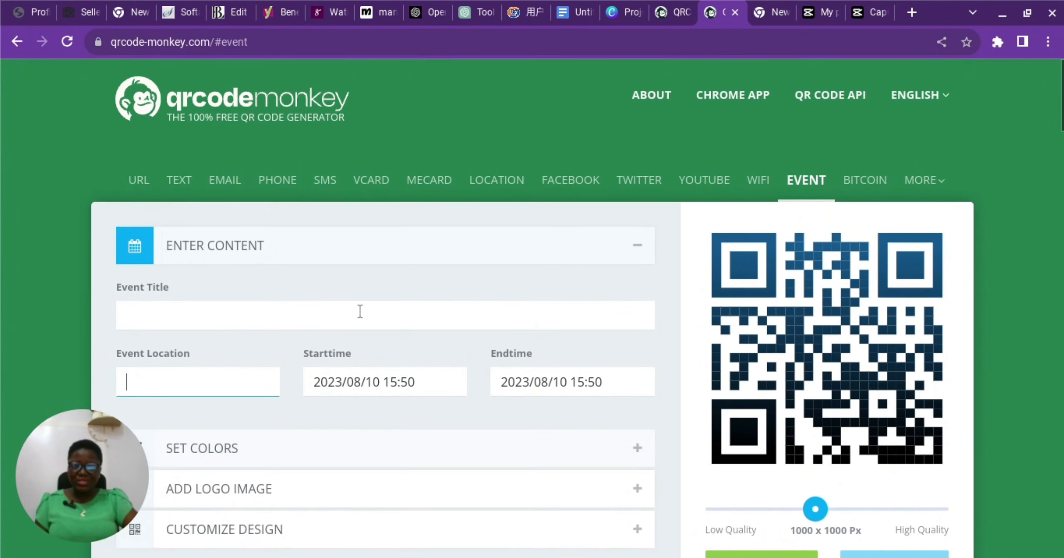
pyautogui.scroll(-2, 391, 295)
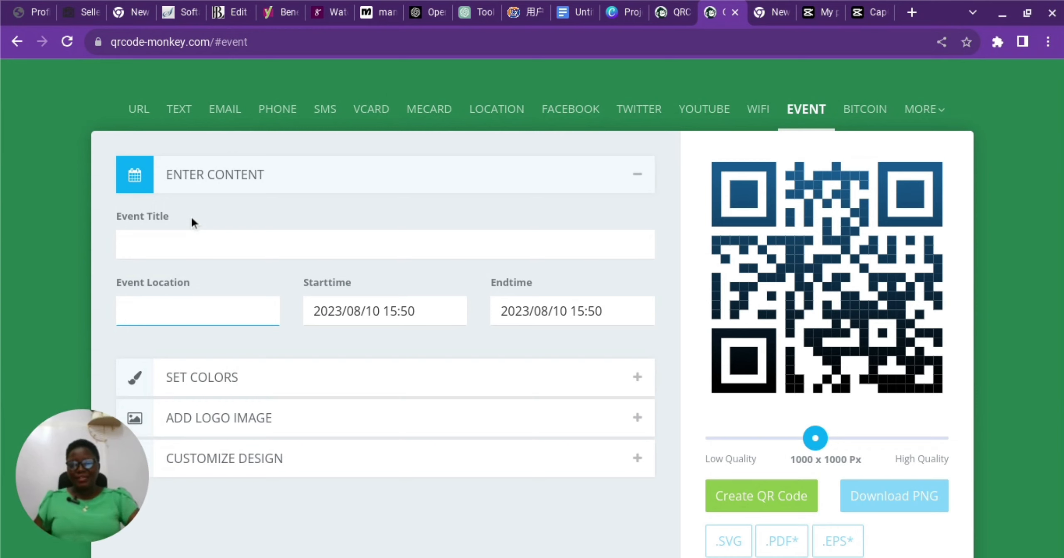
pyautogui.click(135, 117)
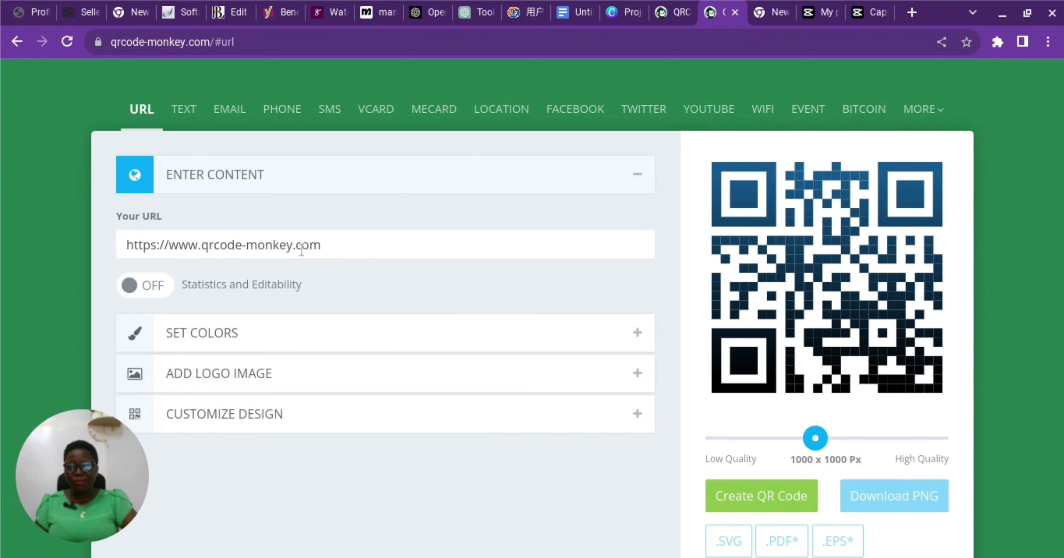
pyautogui.click(337, 245)
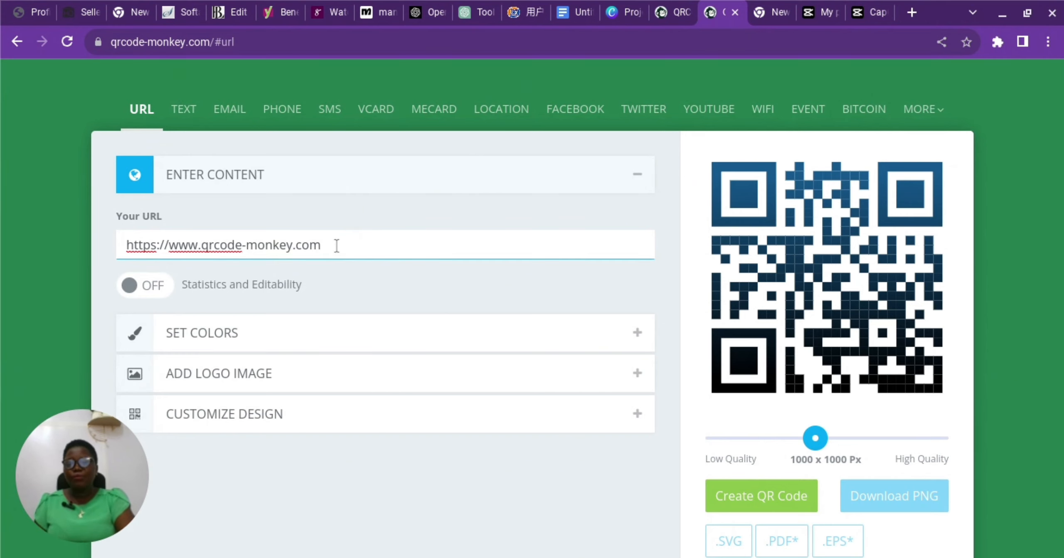
pyautogui.press('BackSpace')
pyautogui.press('BackSpace')
pyautogui.press('BackSpace')
pyautogui.press('BackSpace')
pyautogui.press('BackSpace')
pyautogui.press('BackSpace')
pyautogui.press('BackSpace')
pyautogui.press('BackSpace')
pyautogui.press('BackSpace')
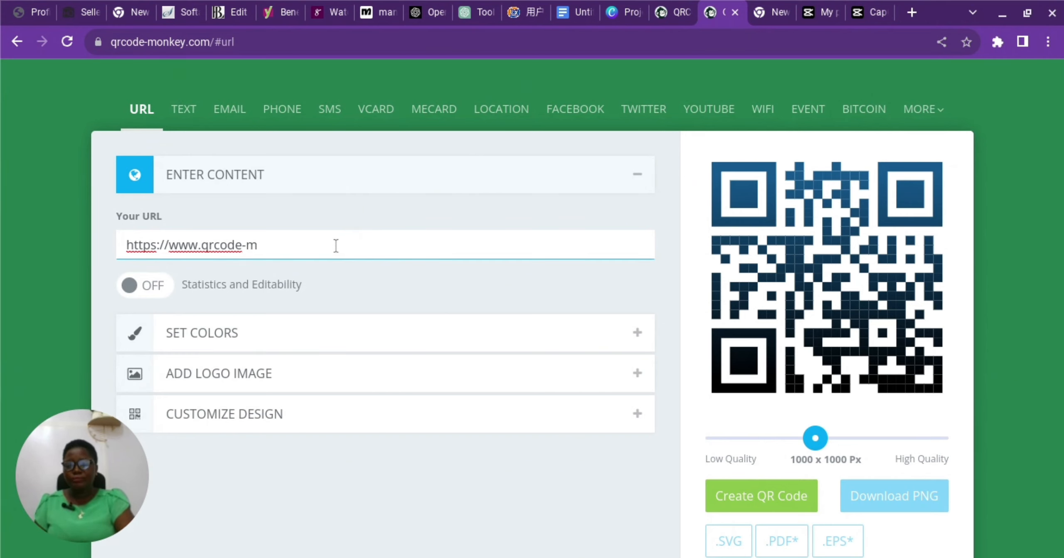
pyautogui.press('BackSpace')
pyautogui.press('BackSpace')
pyautogui.press('BackSpace')
pyautogui.press('BackSpace')
pyautogui.press('BackSpace')
pyautogui.press('BackSpace')
pyautogui.press('BackSpace')
pyautogui.press('BackSpace')
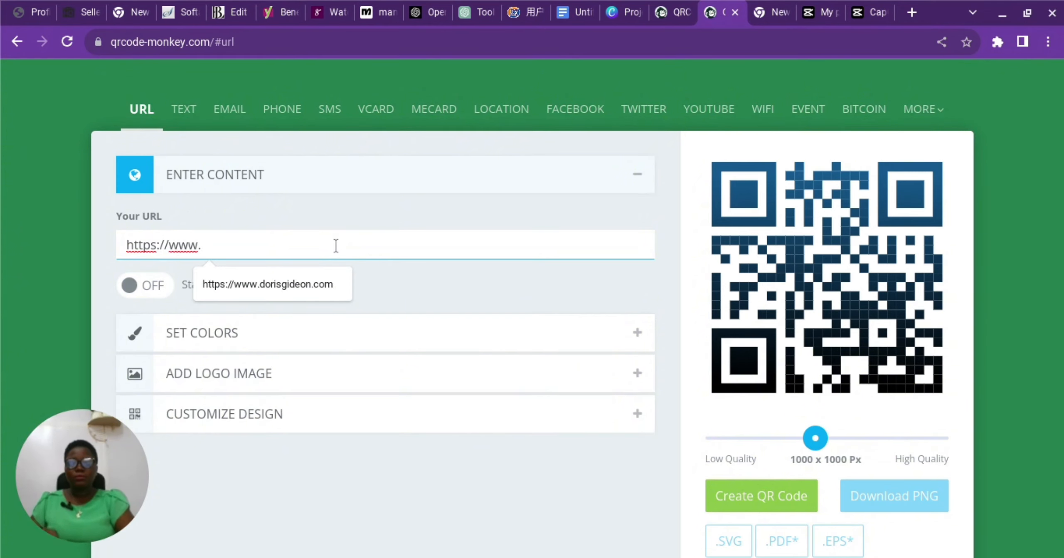
pyautogui.write('do')
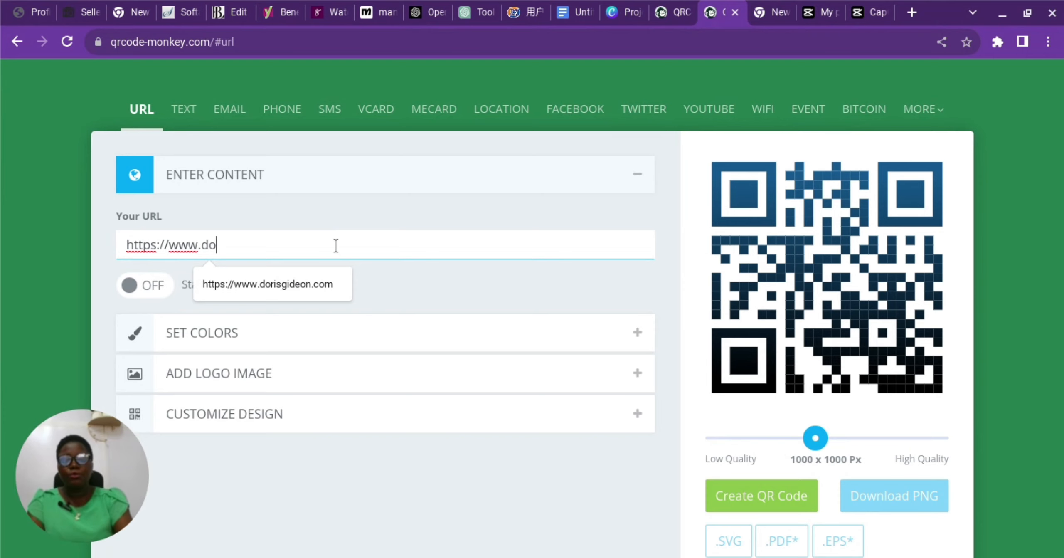
pyautogui.write('risgid')
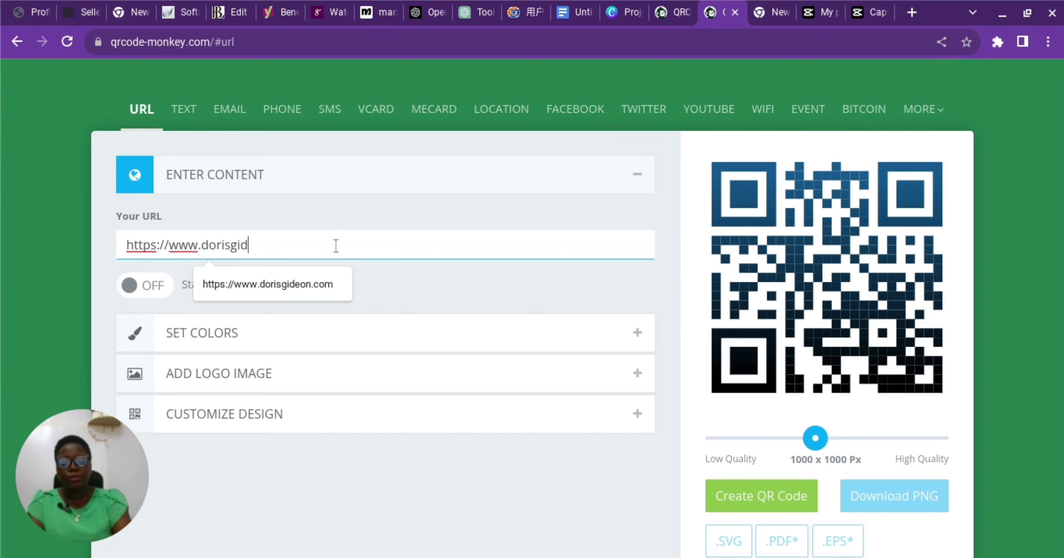
pyautogui.write('eon.com')
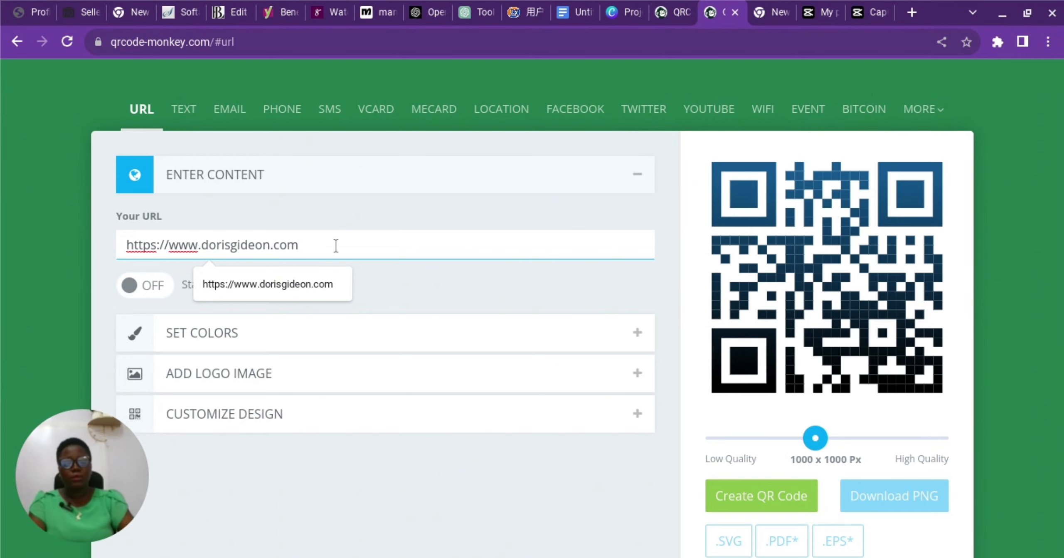
pyautogui.click(436, 291)
pyautogui.click(436, 288)
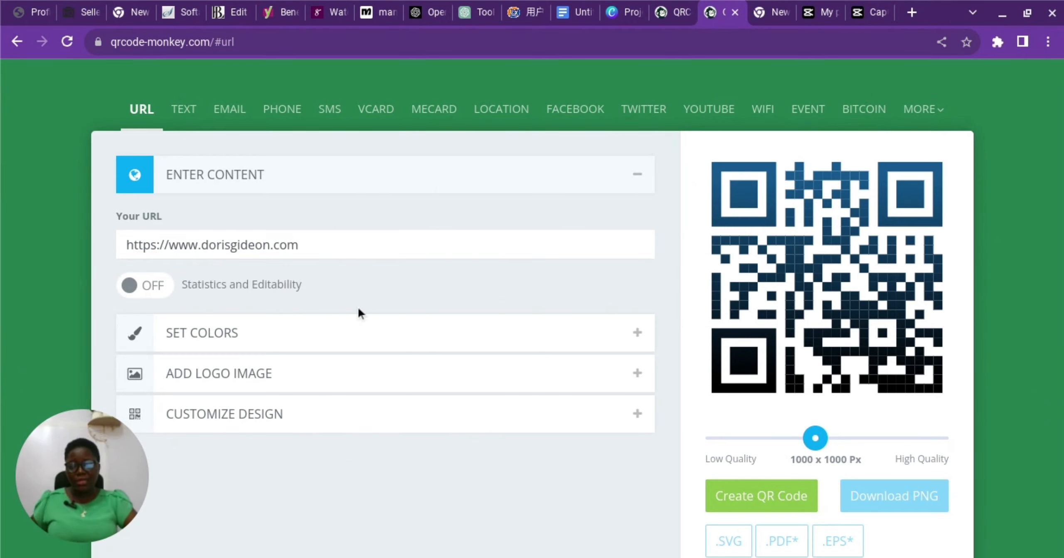
# Expand Set Colors and switch the foreground to Color Gradient.
pyautogui.scroll(-1, 305, 249)
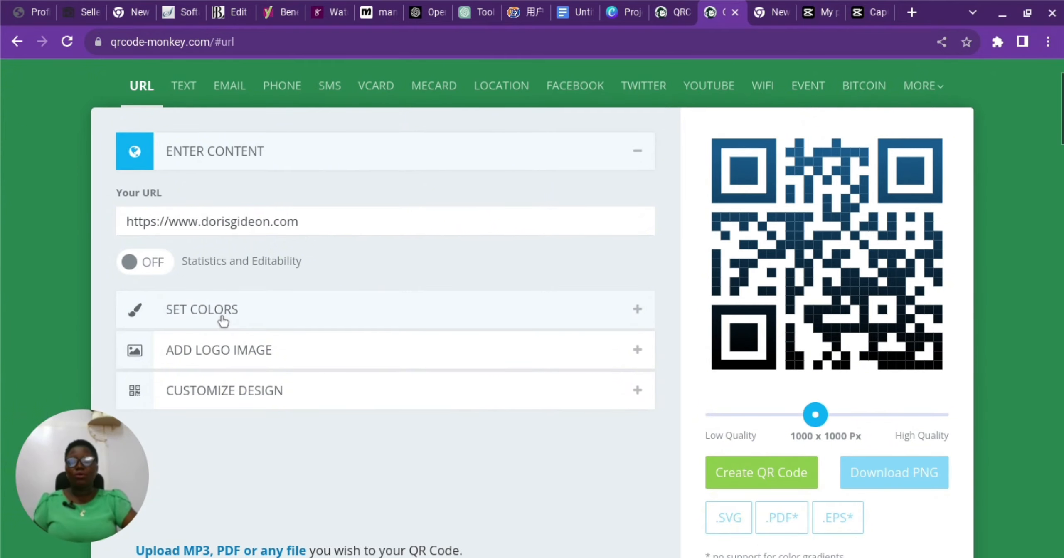
pyautogui.click(222, 320)
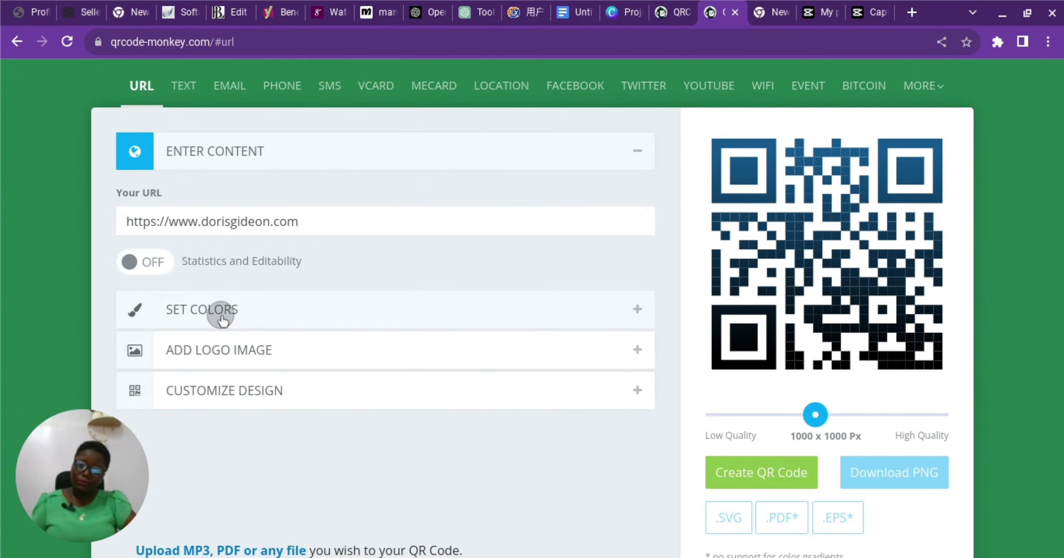
pyautogui.scroll(-1, 376, 241)
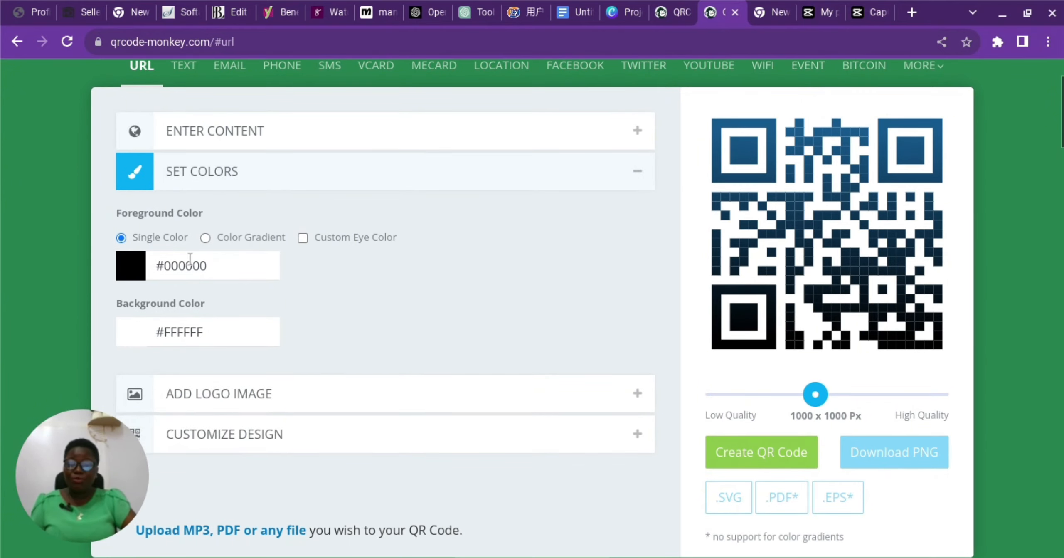
pyautogui.click(205, 236)
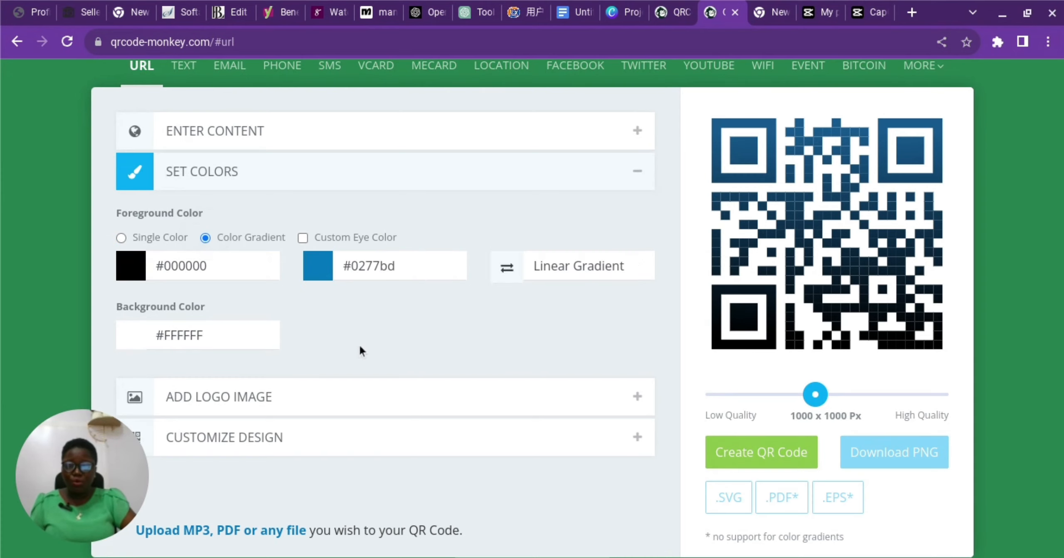
# Toggle Custom Eye Color on and off, revert to Single Color, and open the foreground picker.
pyautogui.click(301, 239)
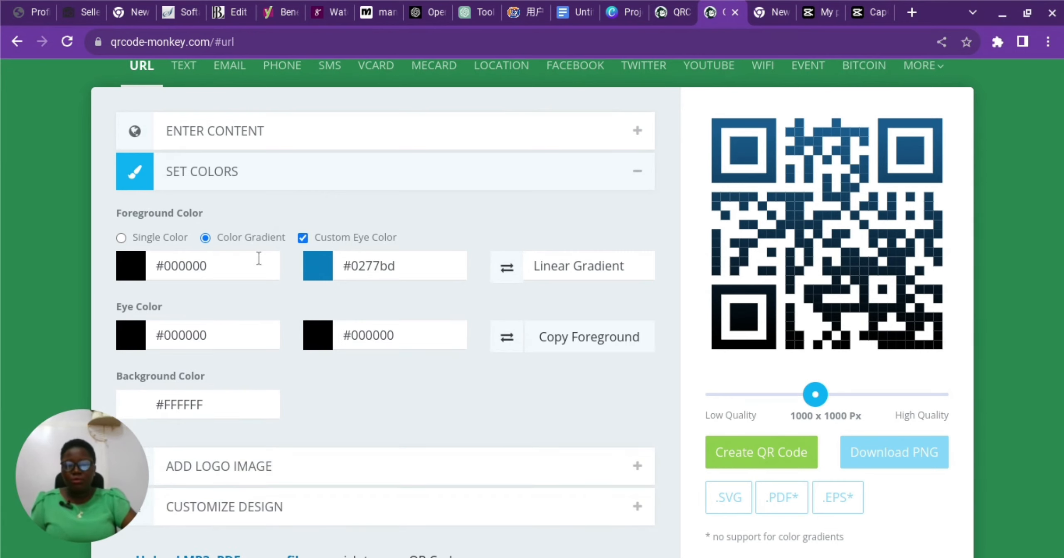
pyautogui.click(304, 239)
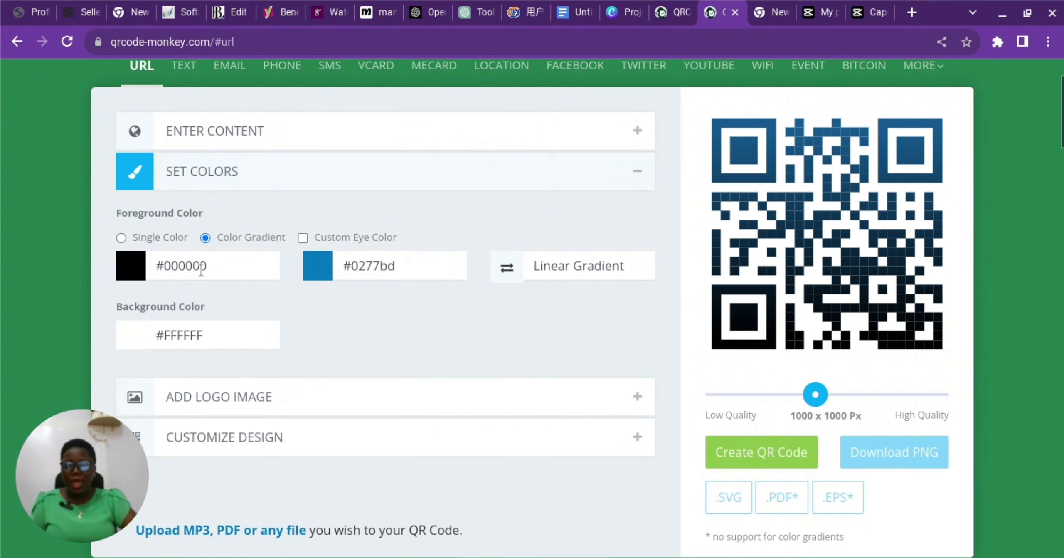
pyautogui.click(121, 238)
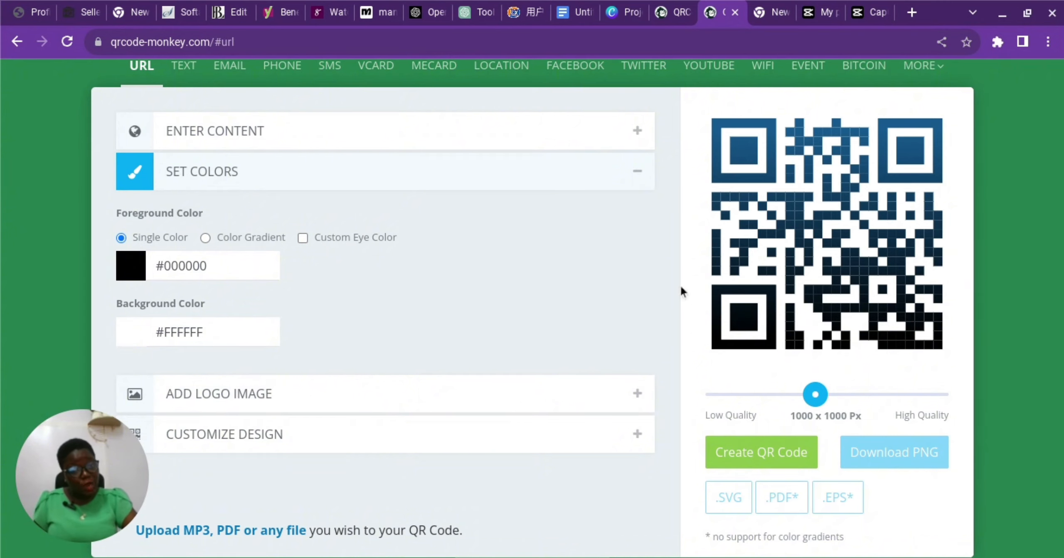
pyautogui.click(141, 274)
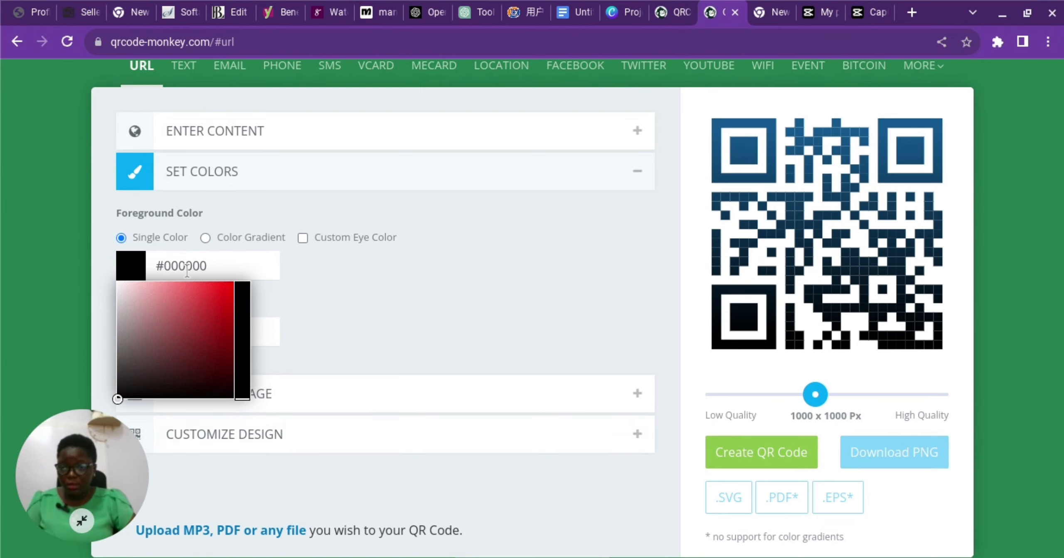
# Set the foreground colour to #60427D.
pyautogui.click(216, 271)
pyautogui.press('BackSpace')
pyautogui.press('BackSpace')
pyautogui.press('BackSpace')
pyautogui.press('BackSpace')
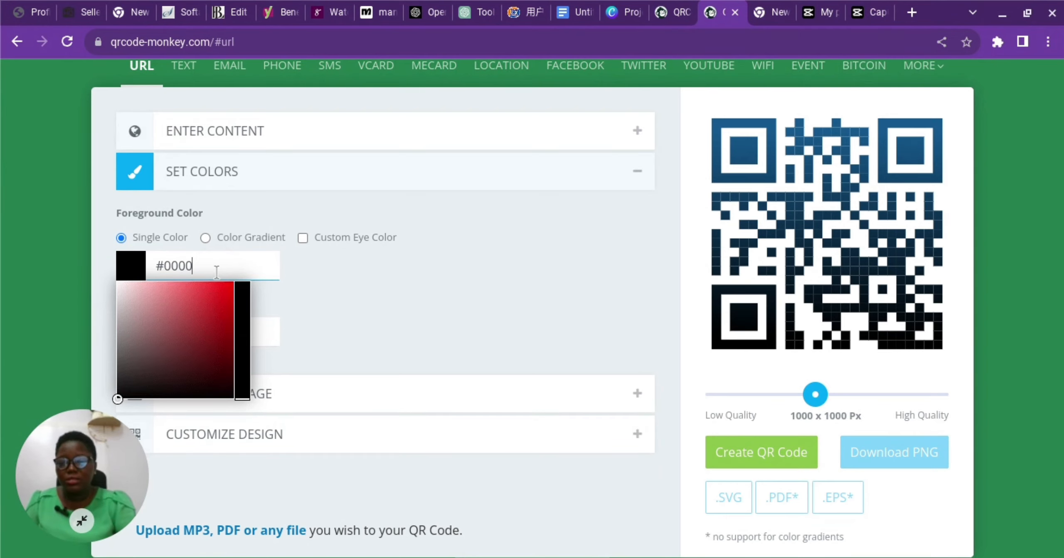
pyautogui.press('BackSpace')
pyautogui.press('BackSpace')
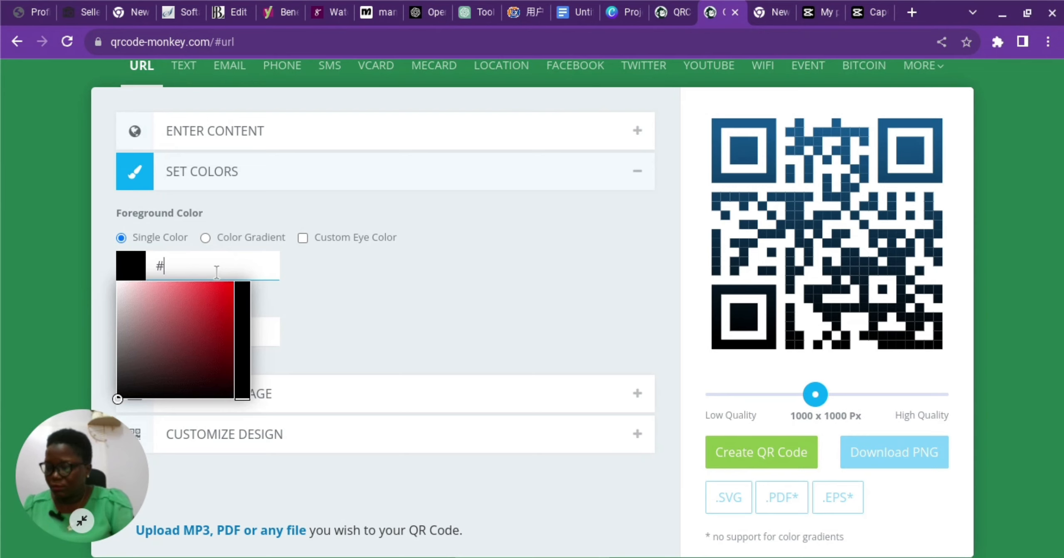
pyautogui.write('604')
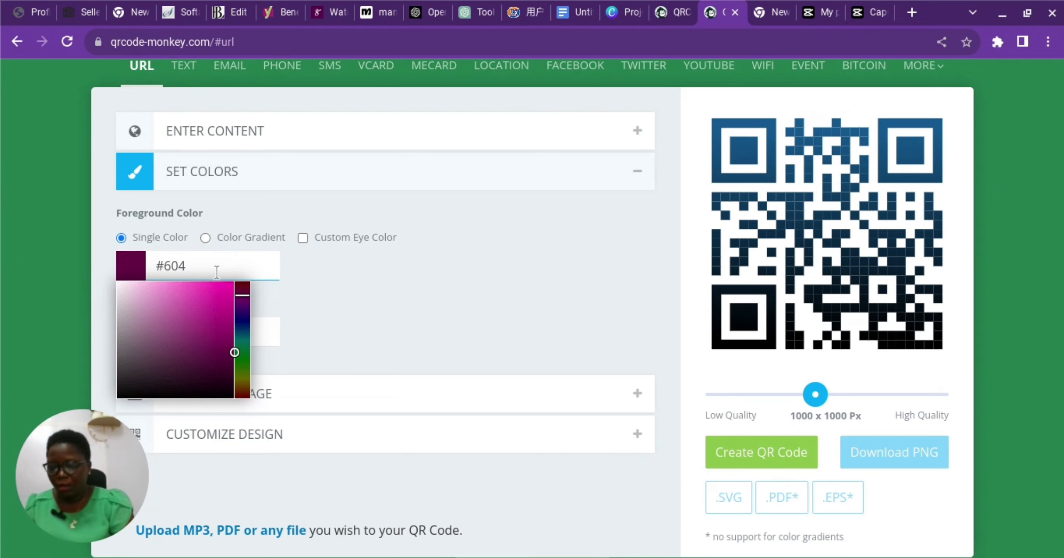
pyautogui.write('270')
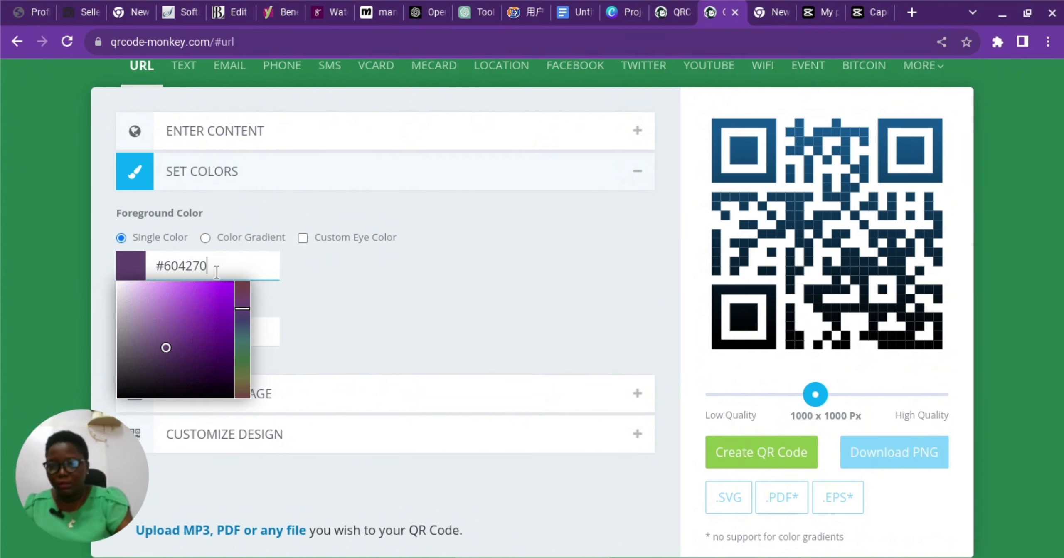
pyautogui.press('BackSpace')
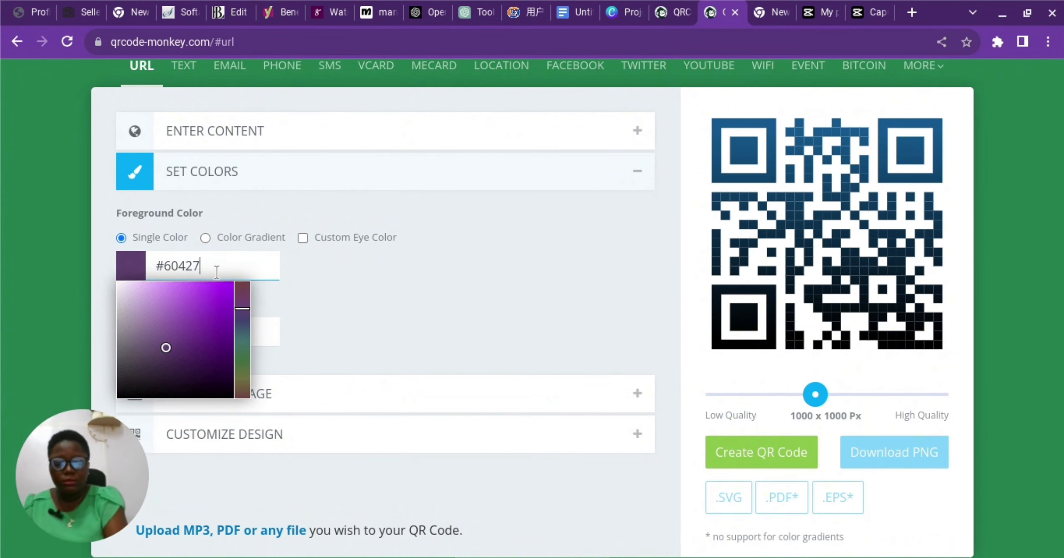
pyautogui.write('D')
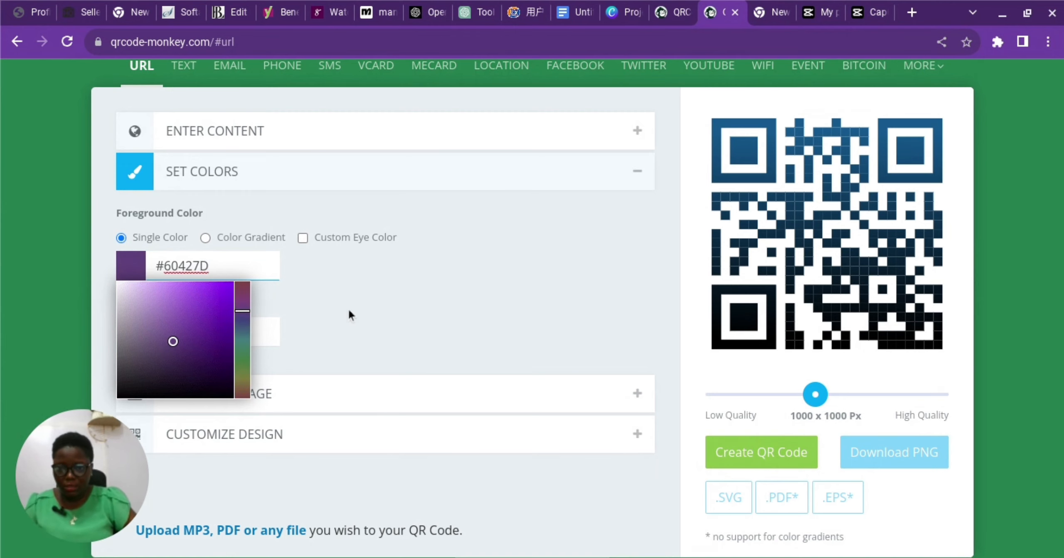
pyautogui.click(348, 310)
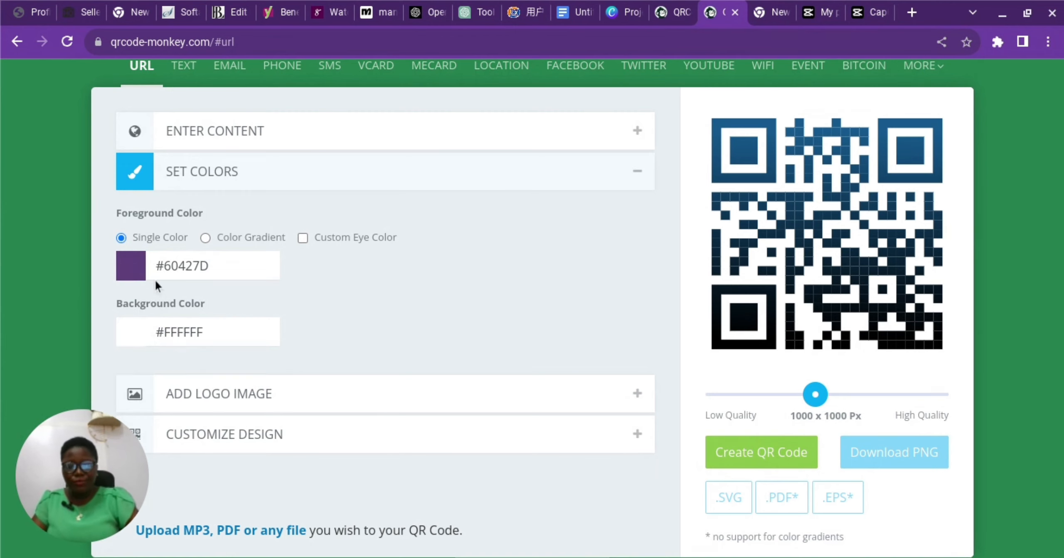
# Set the background colour to #DED6FF.
pyautogui.click(236, 336)
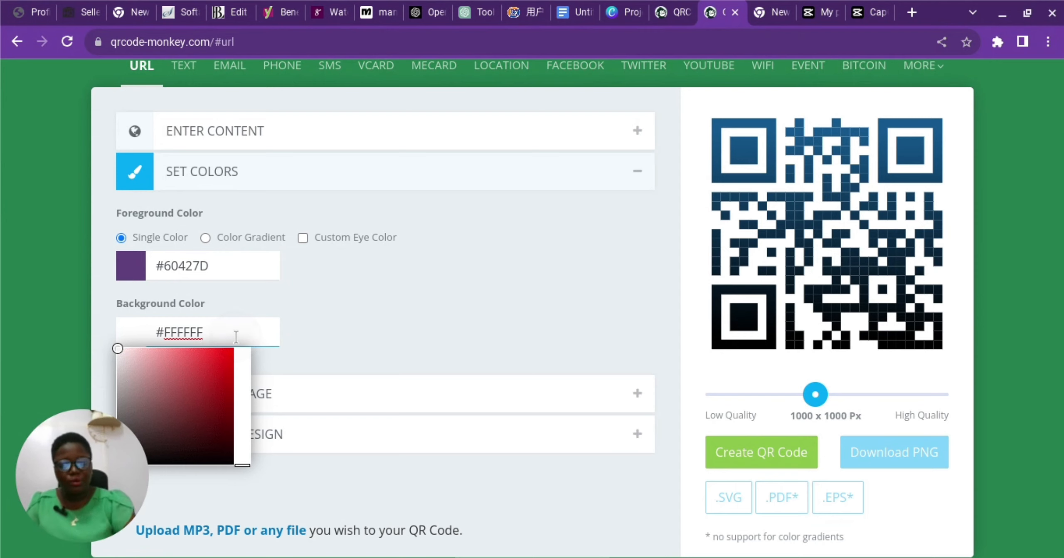
pyautogui.press('BackSpace')
pyautogui.press('BackSpace')
pyautogui.press('BackSpace')
pyautogui.press('BackSpace')
pyautogui.press('BackSpace')
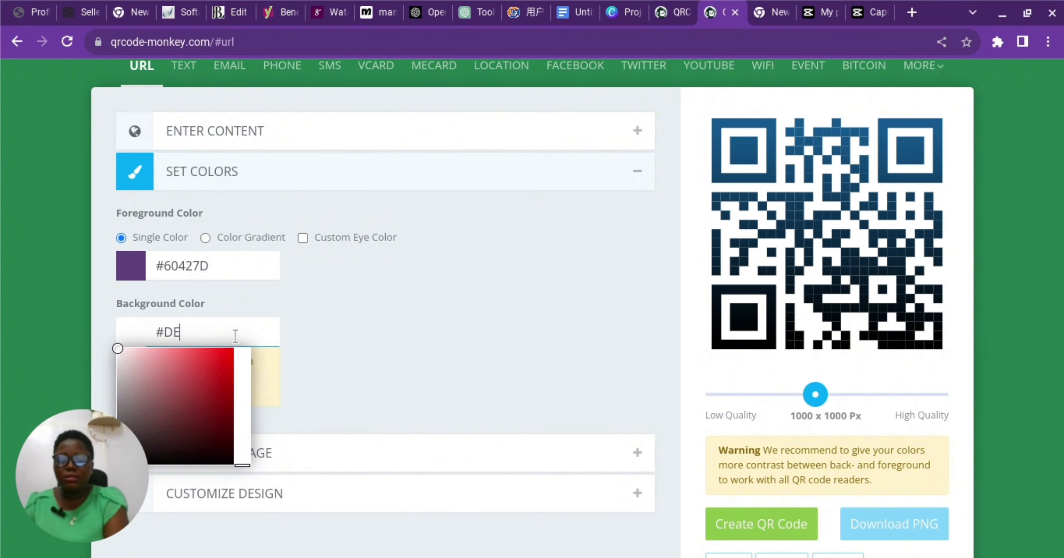
pyautogui.write('DED')
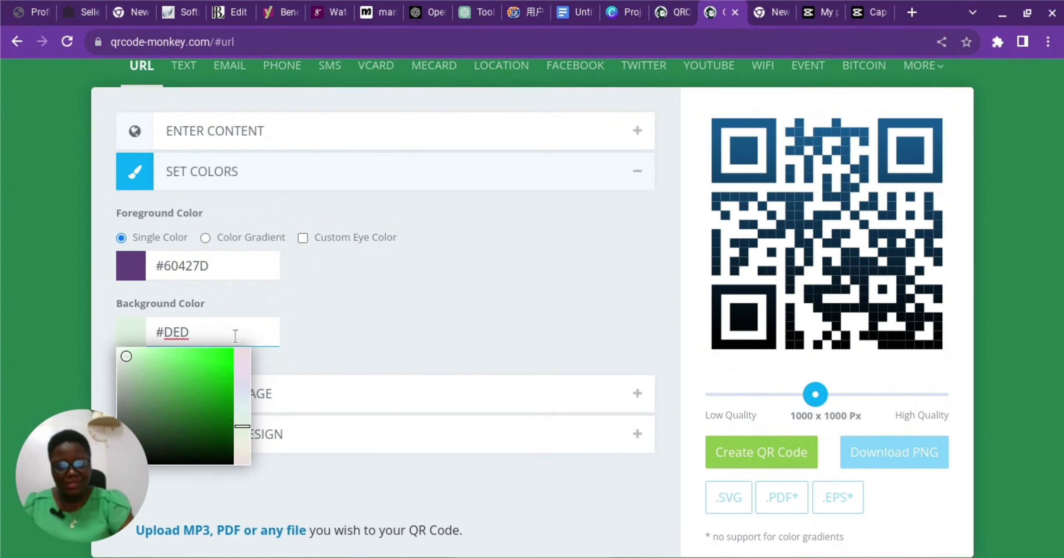
pyautogui.write('6')
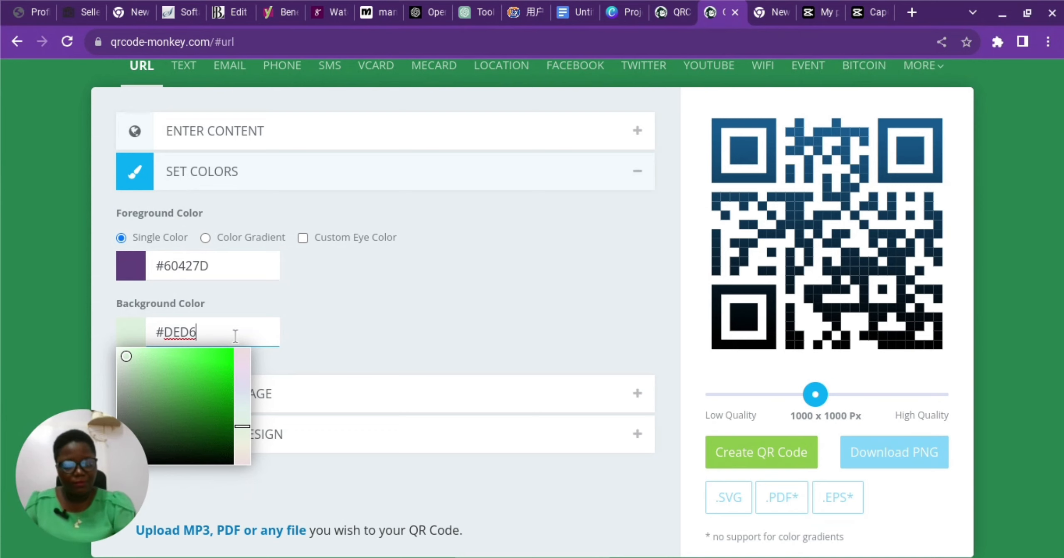
pyautogui.write('FF')
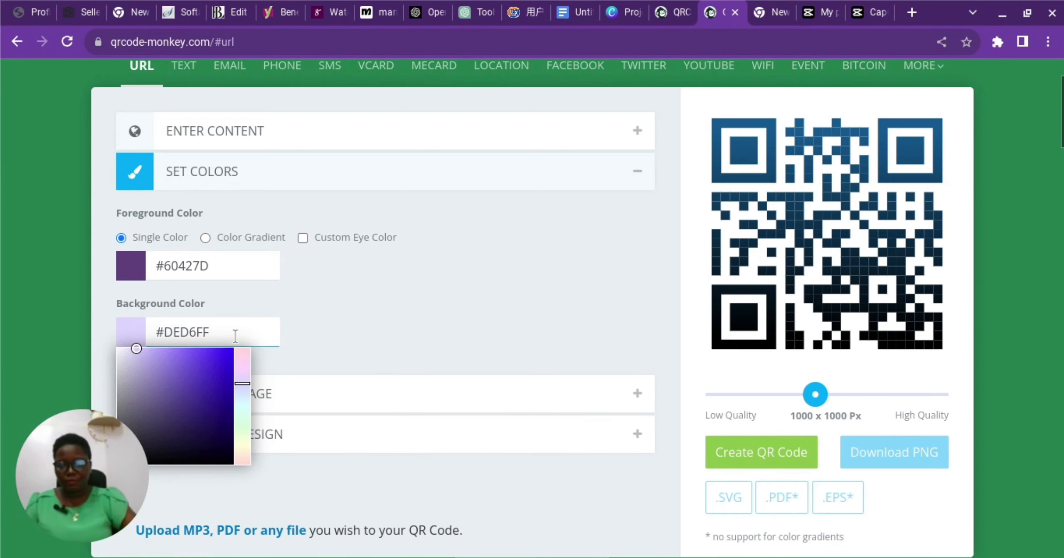
pyautogui.click(364, 337)
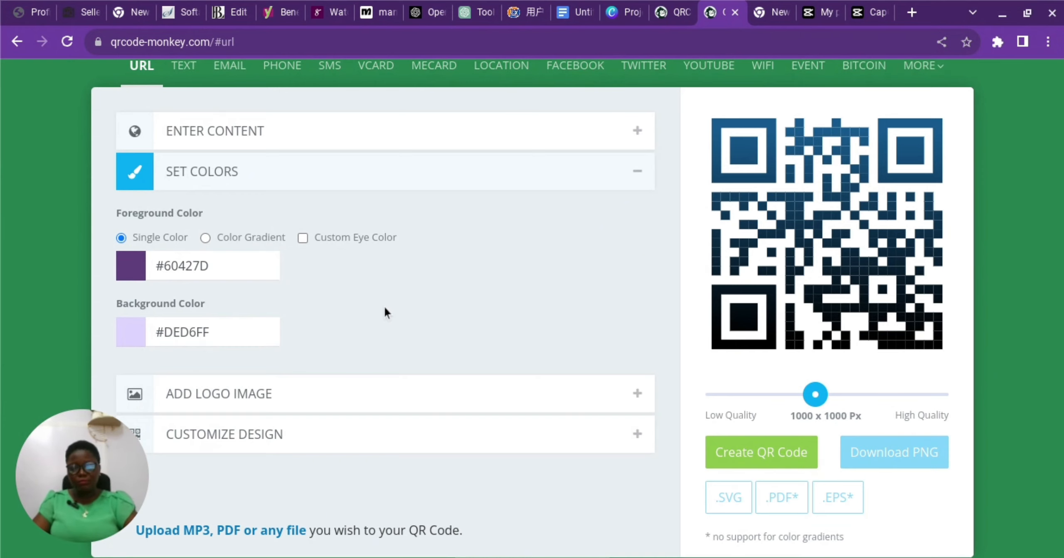
pyautogui.scroll(-1, 384, 310)
# Expand Add Logo Image and open the upload file chooser on the Downloads folder.
pyautogui.click(204, 348)
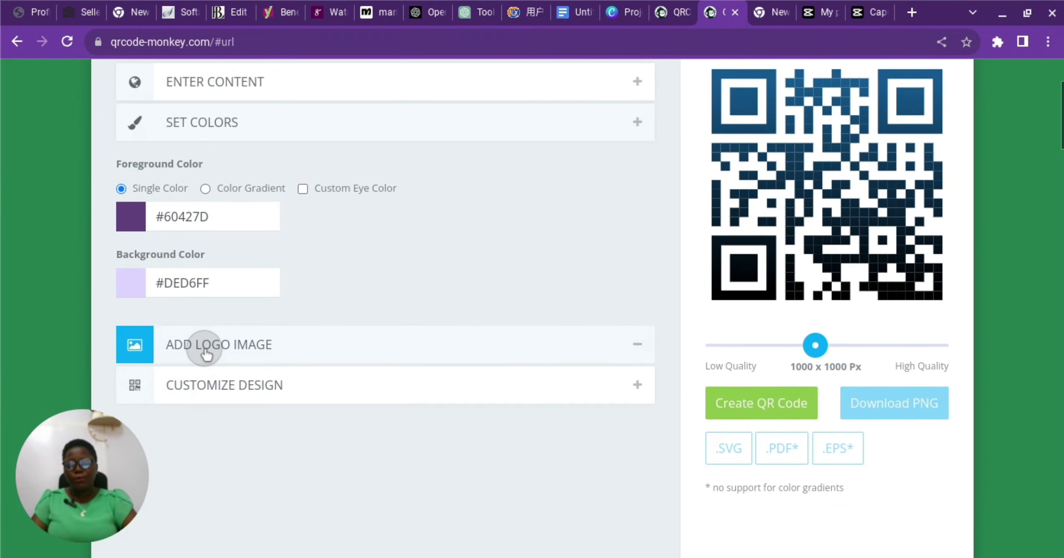
pyautogui.scroll(-1, 244, 271)
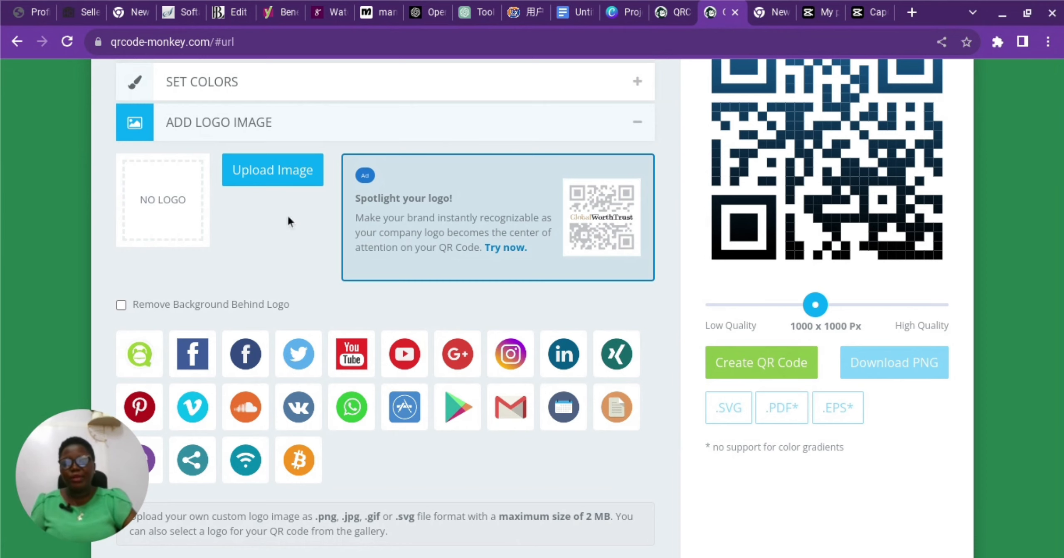
pyautogui.click(298, 170)
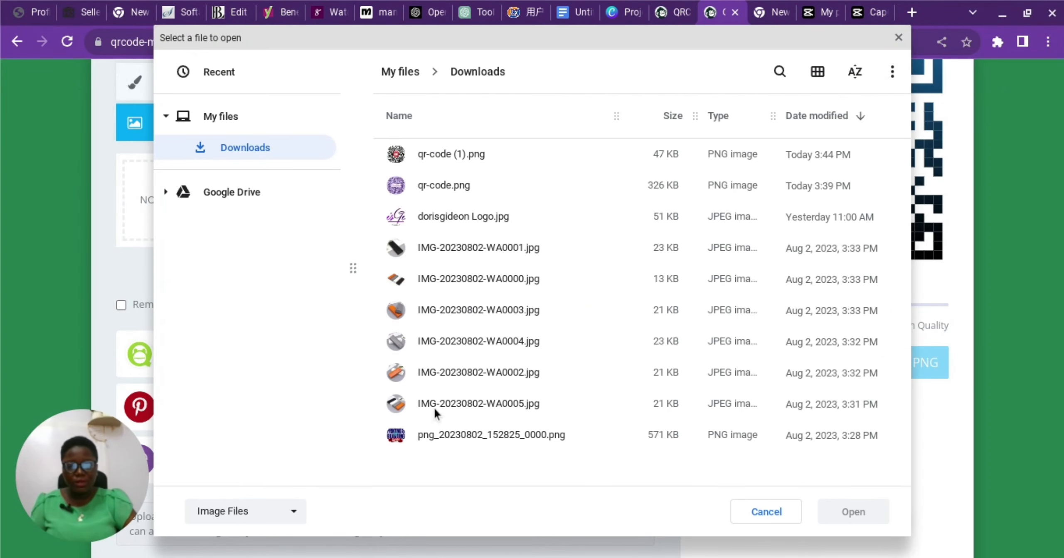
# Upload dorisgideon Logo.jpg as the logo and enable Remove Background Behind Logo.
pyautogui.click(466, 213)
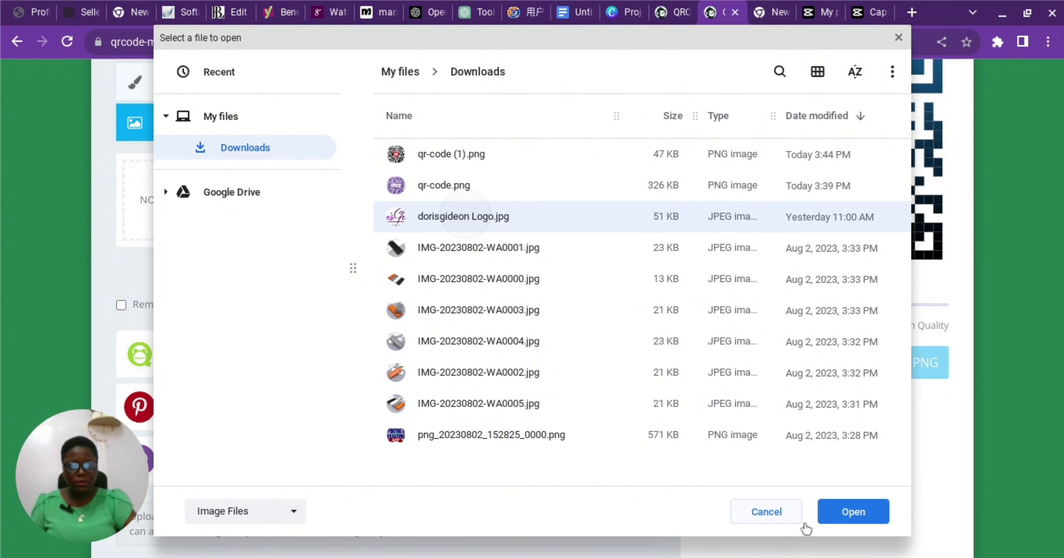
pyautogui.click(846, 524)
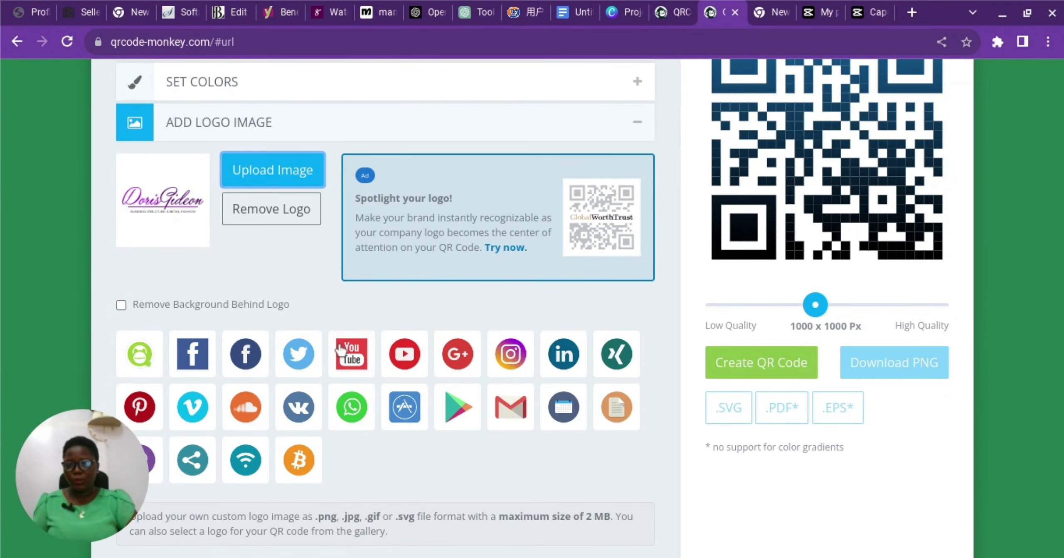
pyautogui.click(123, 307)
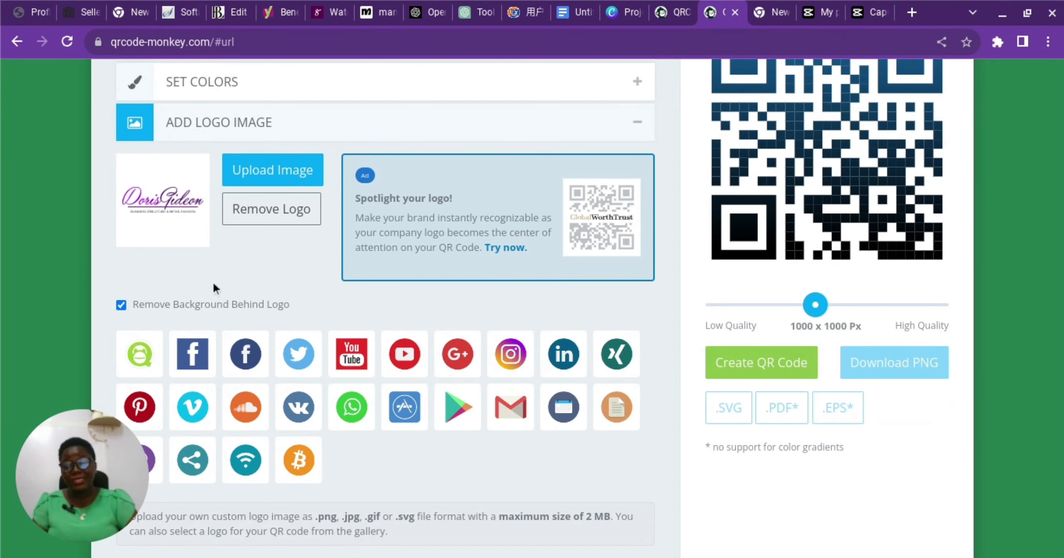
# Set the output quality slider to the maximum, 2000 x 2000 Px.
pyautogui.scroll(-3, 309, 292)
pyautogui.scroll(-1, 258, 282)
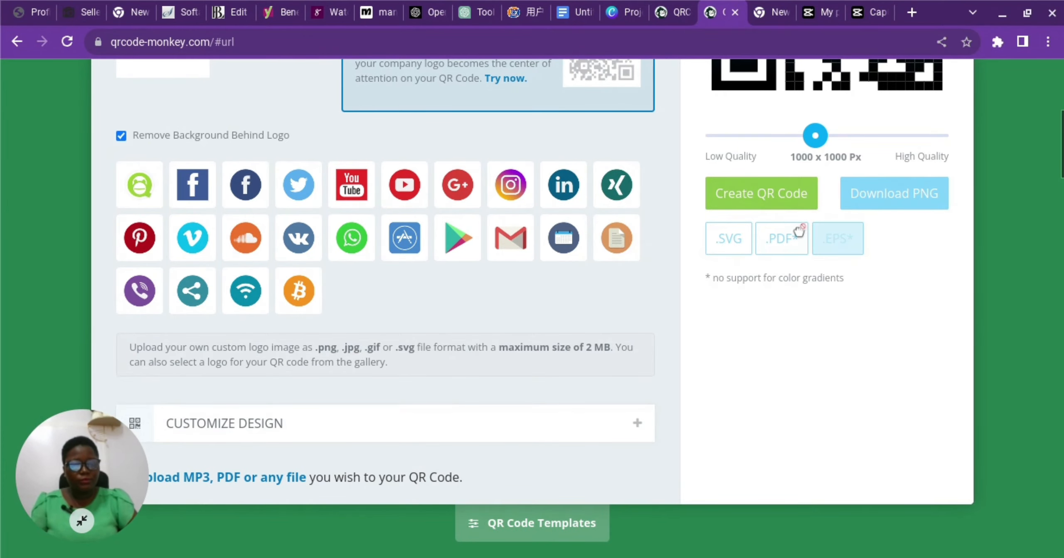
pyautogui.moveTo(816, 142); pyautogui.dragTo(946, 144)
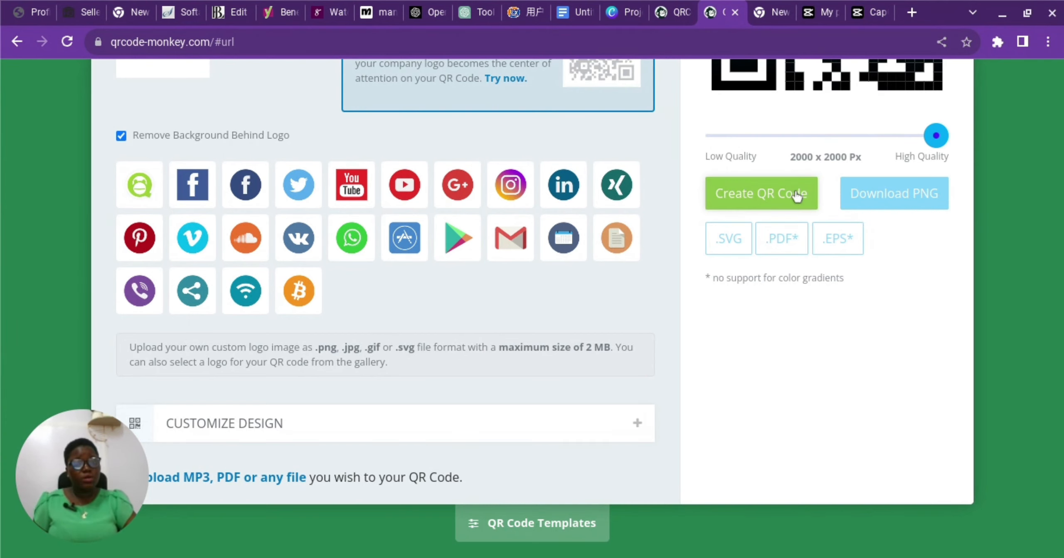
pyautogui.click(738, 194)
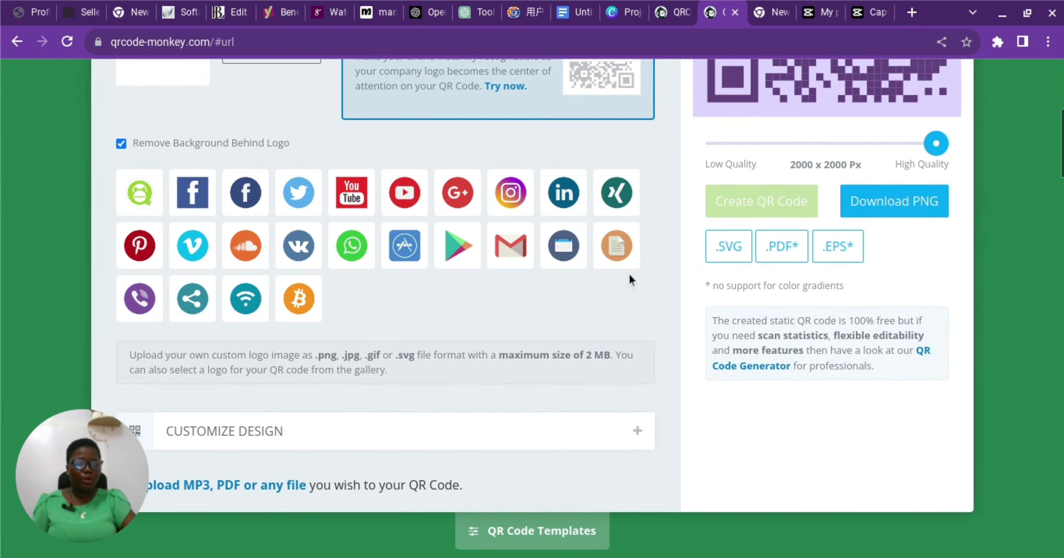
pyautogui.scroll(5, 628, 272)
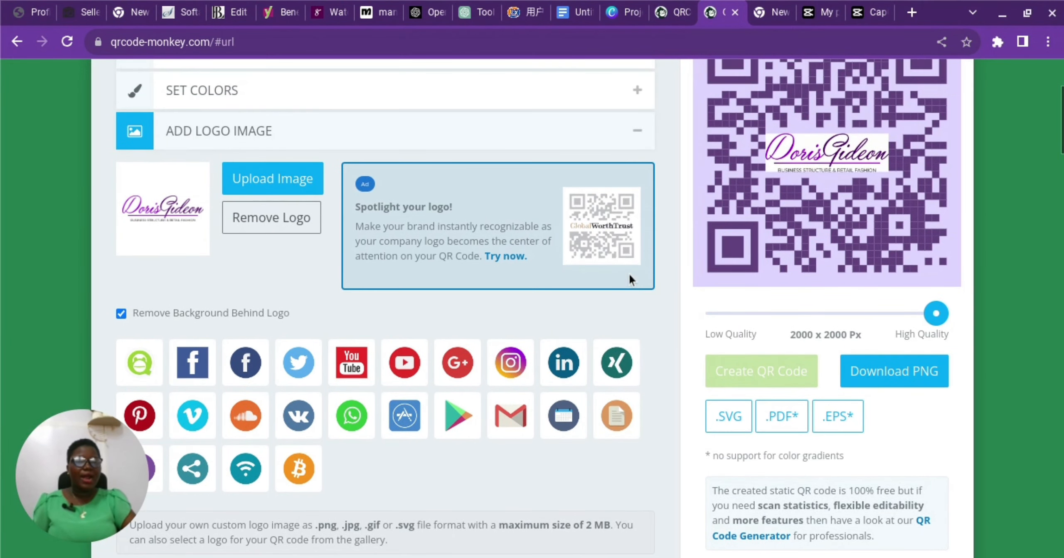
pyautogui.scroll(1, 629, 273)
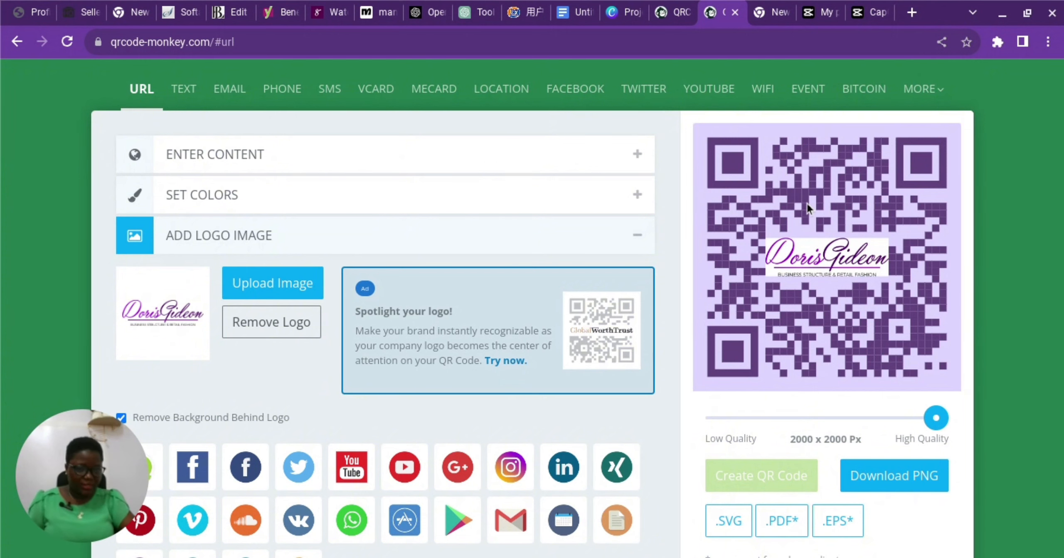
pyautogui.scroll(-1, 720, 216)
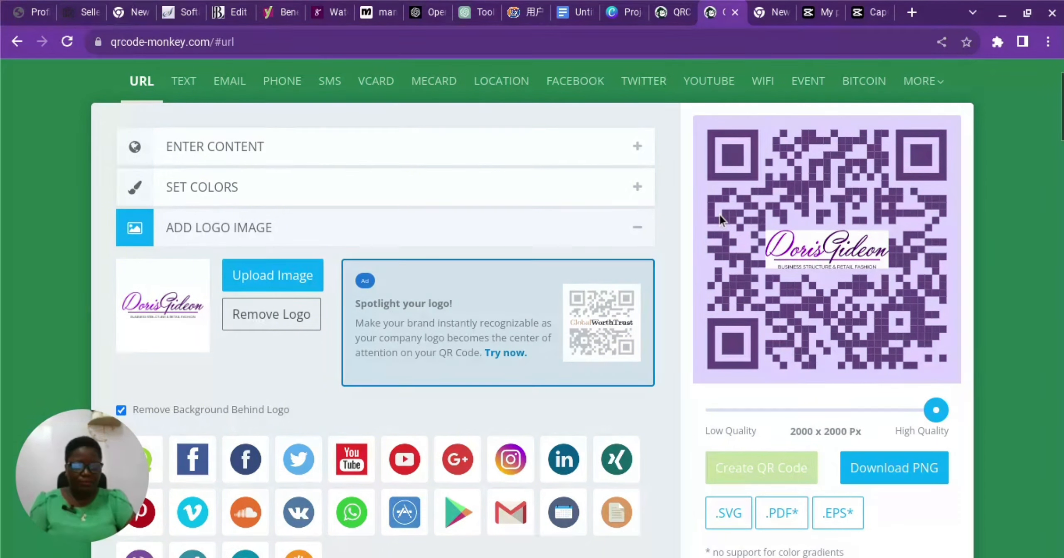
pyautogui.scroll(-3, 720, 216)
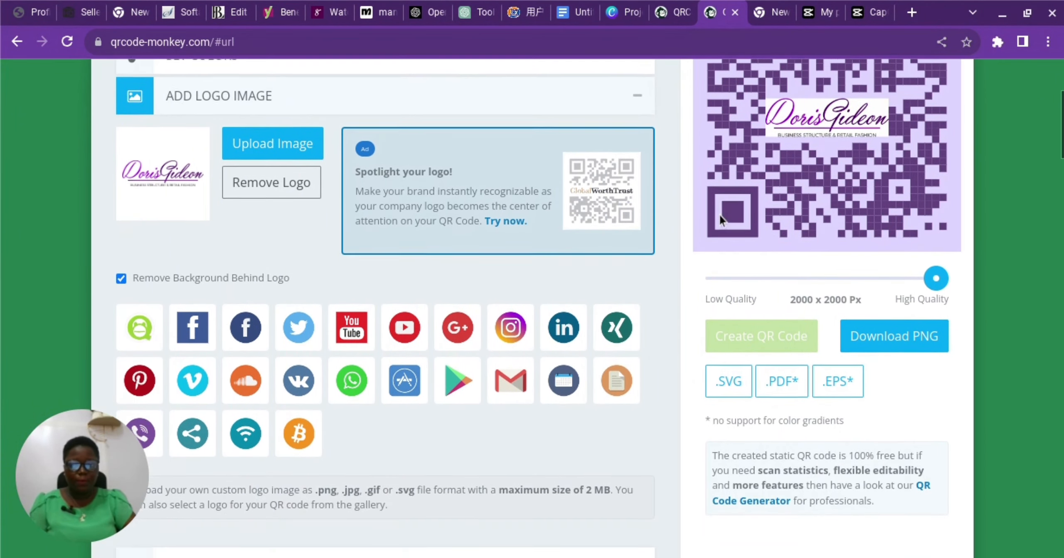
pyautogui.scroll(-2, 719, 213)
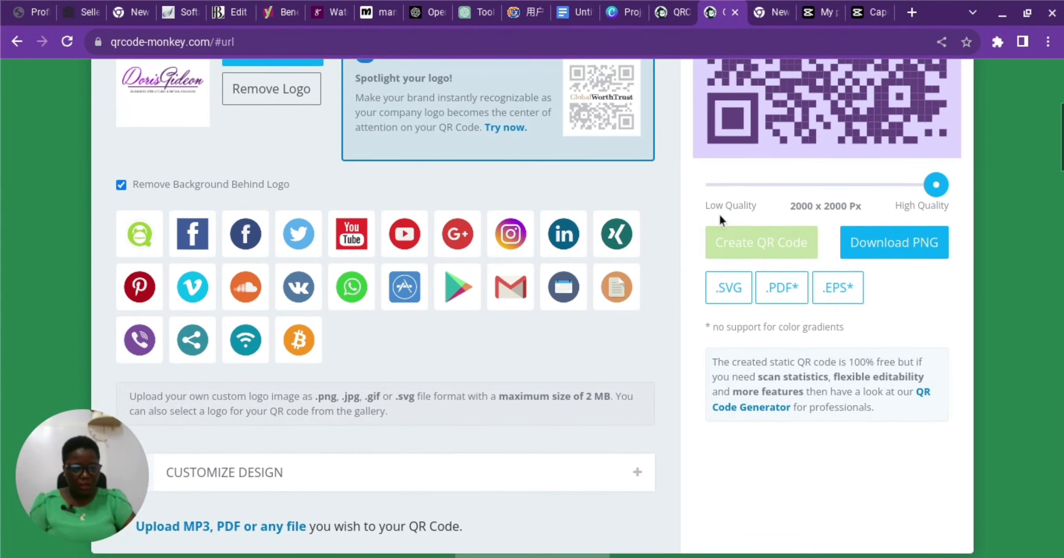
pyautogui.scroll(-2, 719, 214)
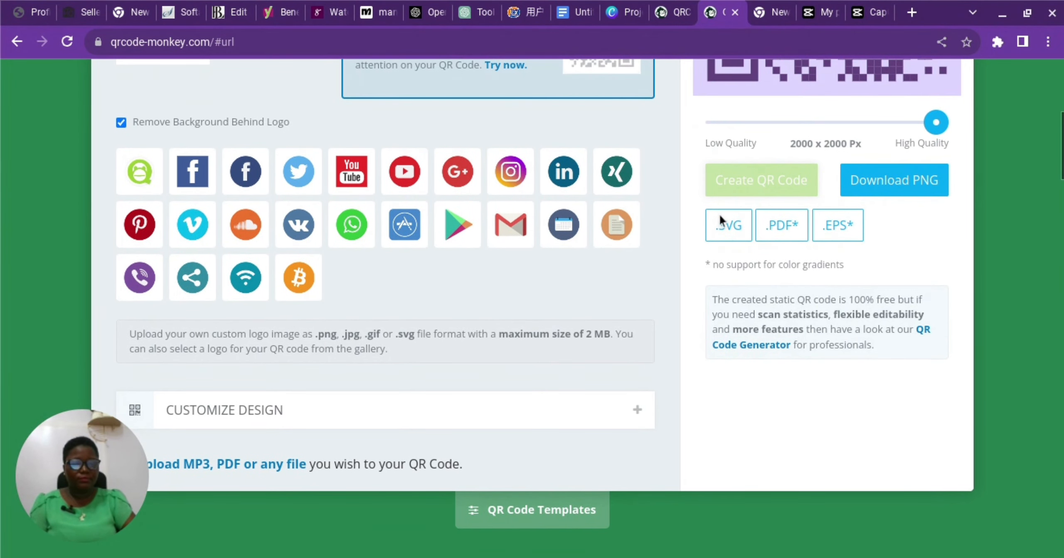
pyautogui.scroll(-1, 719, 214)
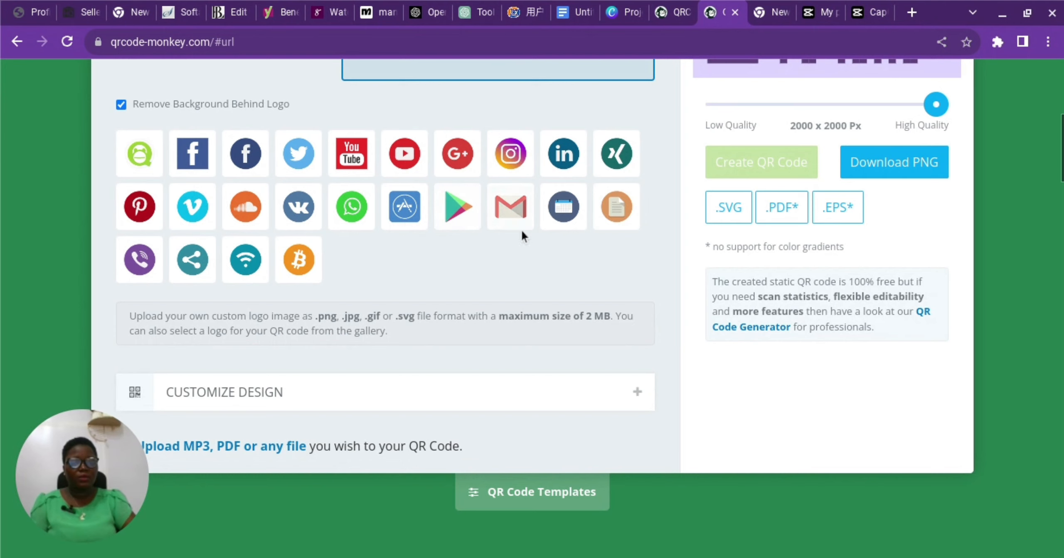
pyautogui.scroll(-1, 466, 235)
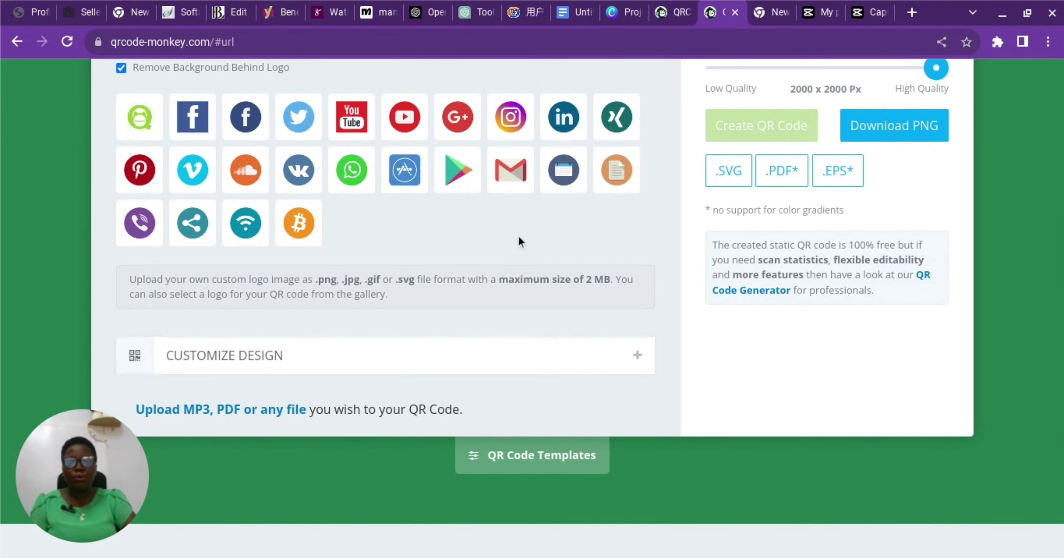
pyautogui.scroll(-1, 443, 243)
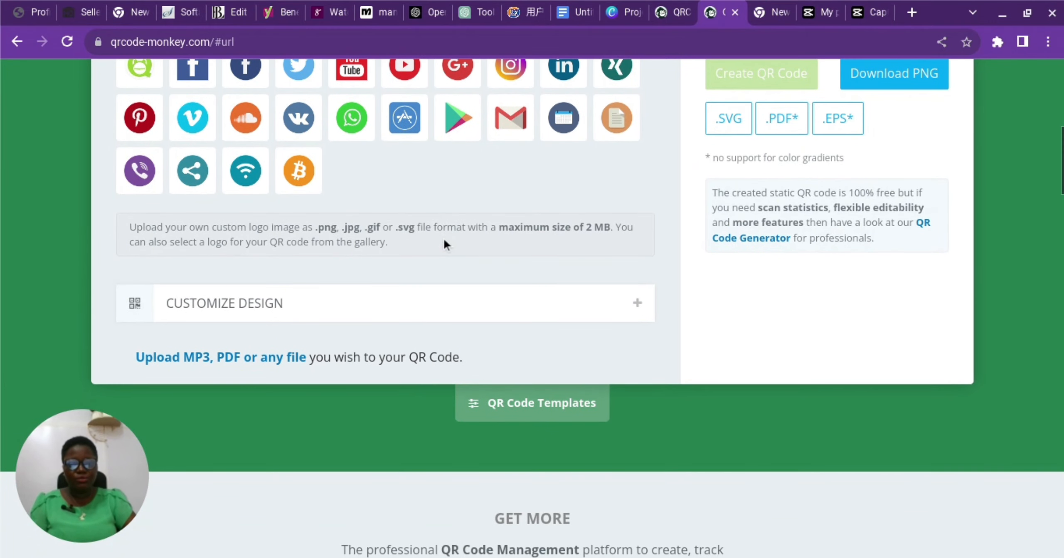
pyautogui.scroll(3, 443, 242)
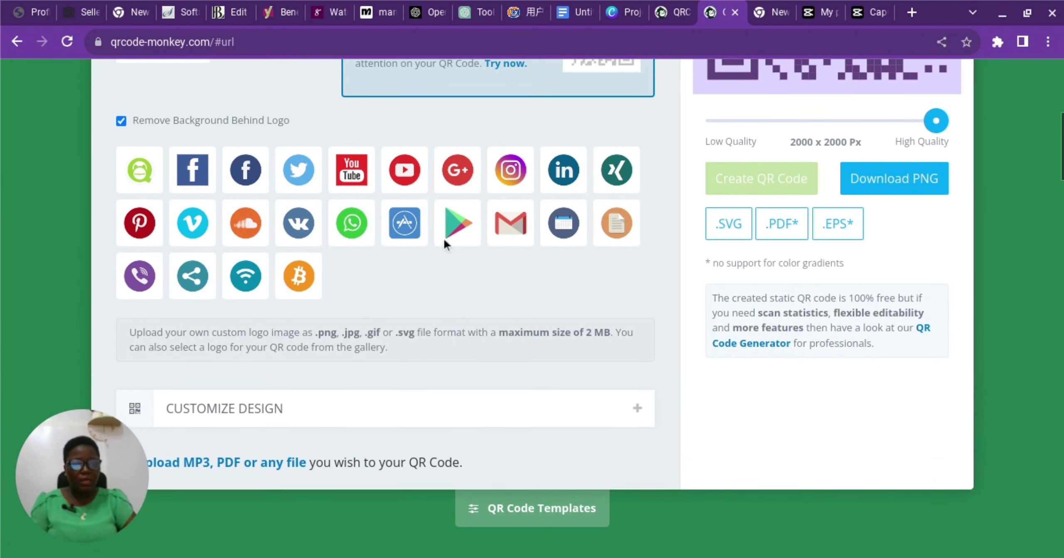
pyautogui.scroll(4, 444, 238)
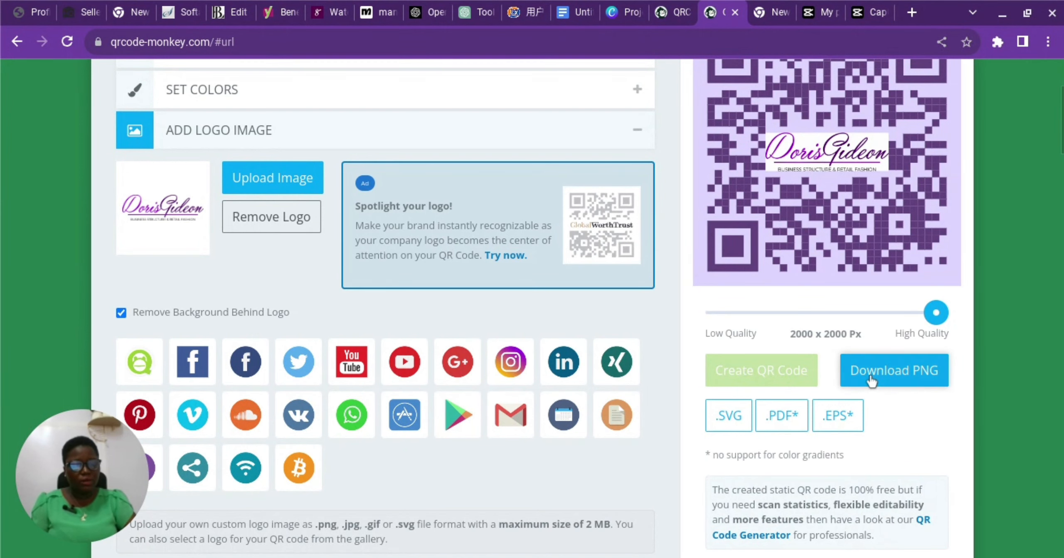
# Download the 2000 px purple-lavender logo QR code as PNG, dismissing the ad and download notice.
pyautogui.click(871, 377)
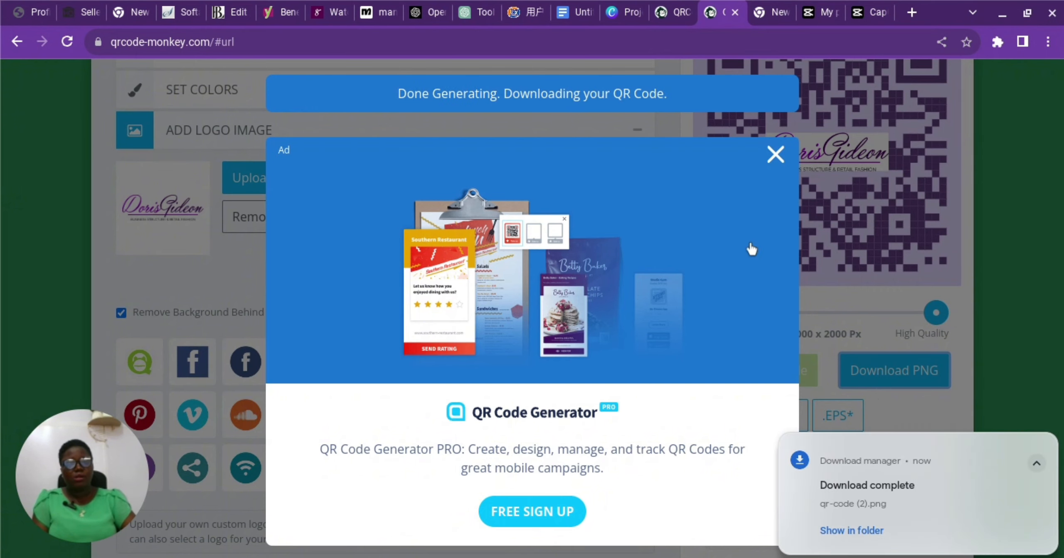
pyautogui.click(773, 155)
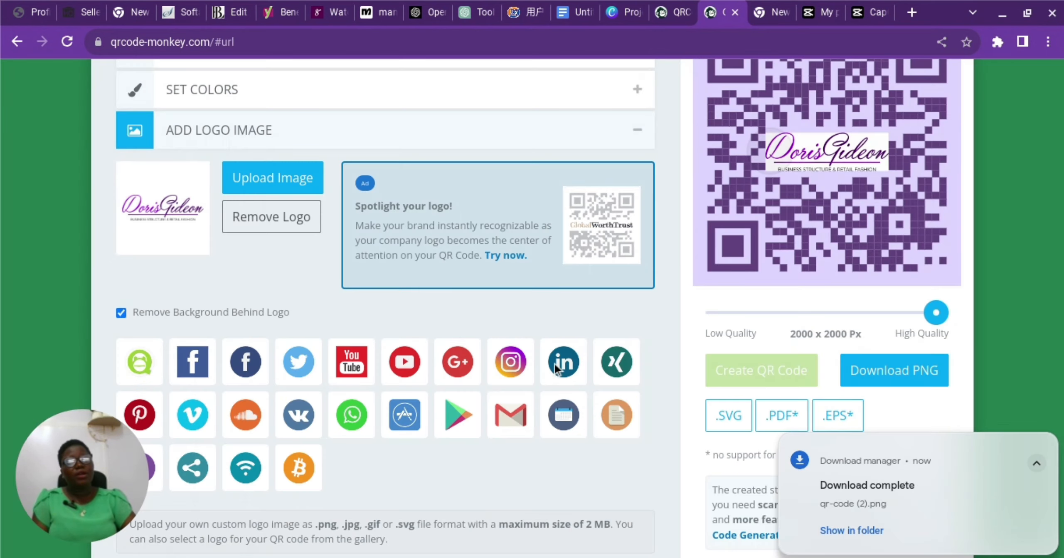
pyautogui.scroll(-2, 706, 175)
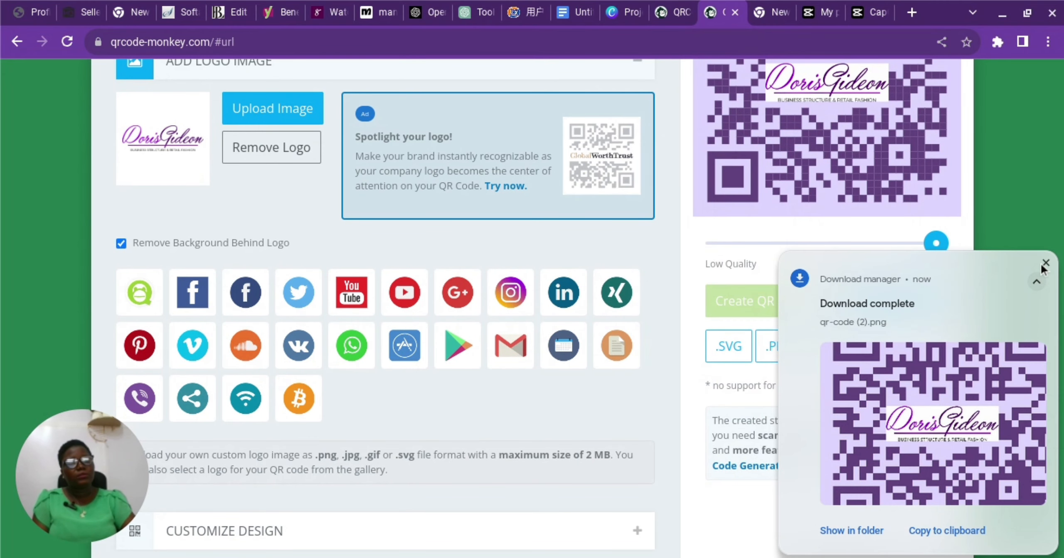
pyautogui.click(1044, 264)
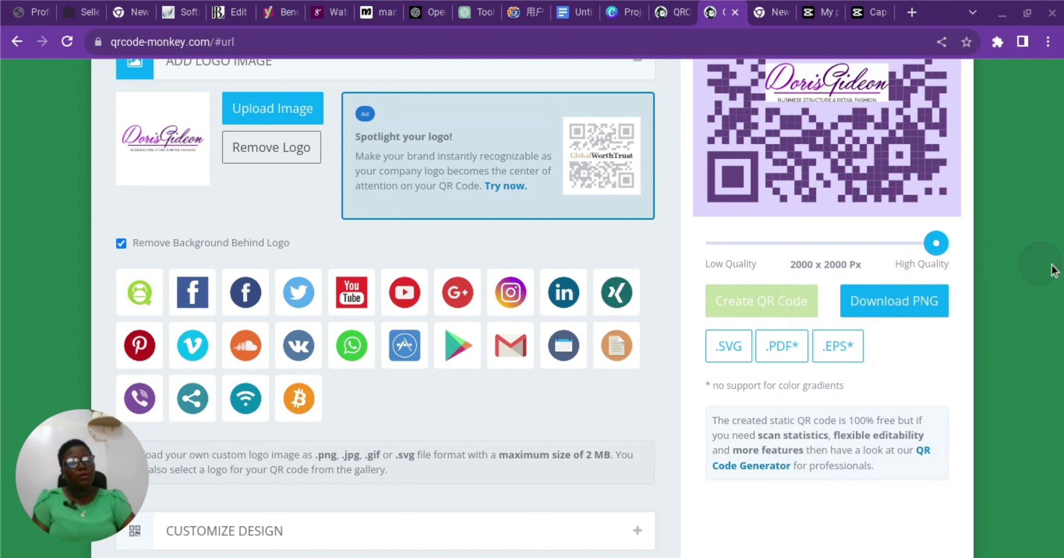
pyautogui.scroll(1, 494, 284)
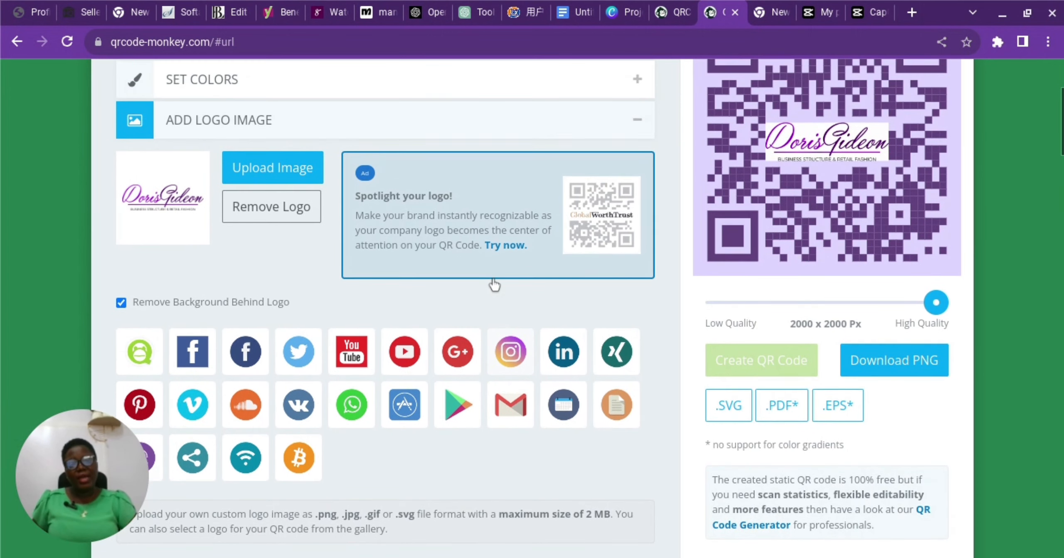
pyautogui.scroll(4, 493, 284)
pyautogui.scroll(-1, 494, 284)
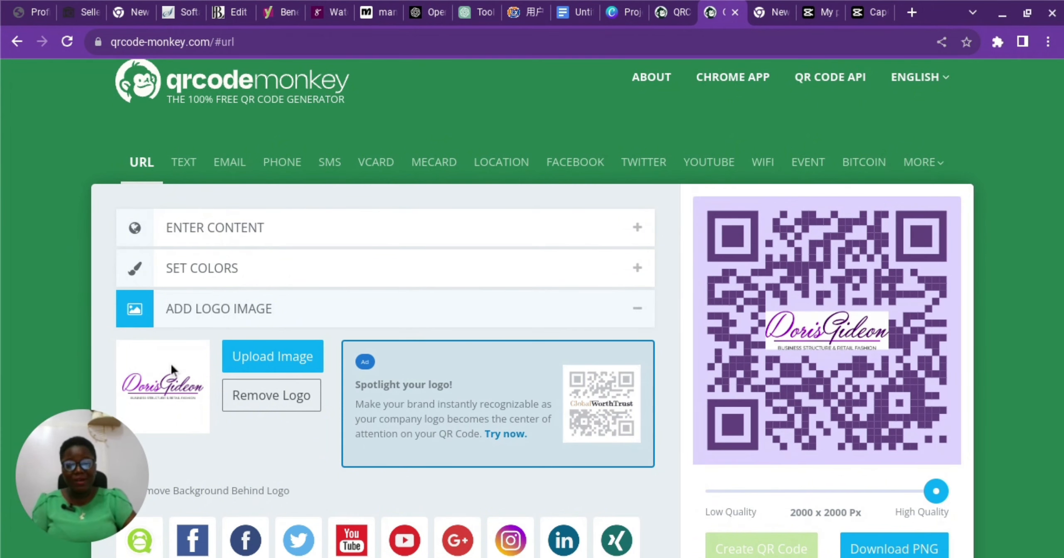
pyautogui.scroll(-2, 332, 318)
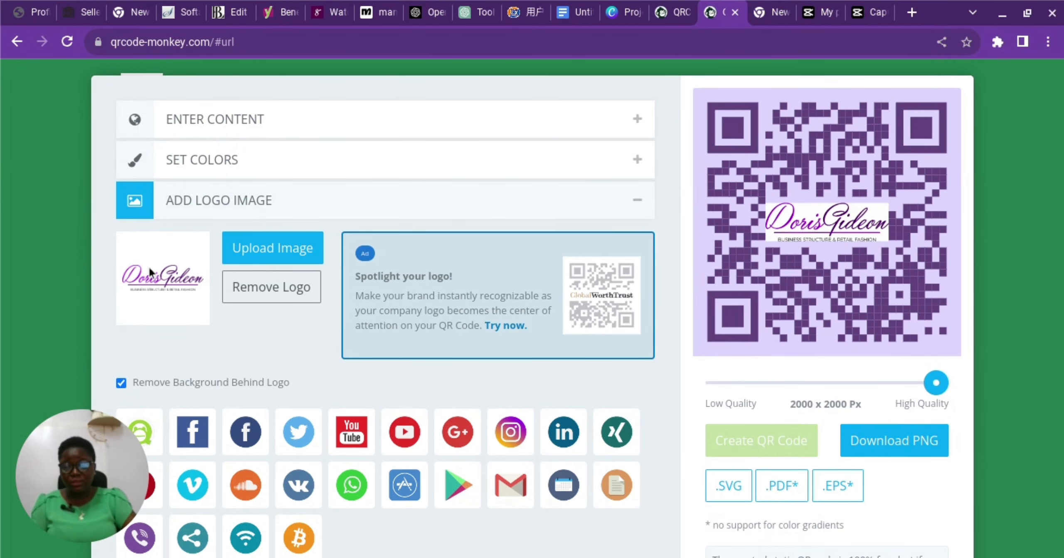
pyautogui.scroll(1, 673, 275)
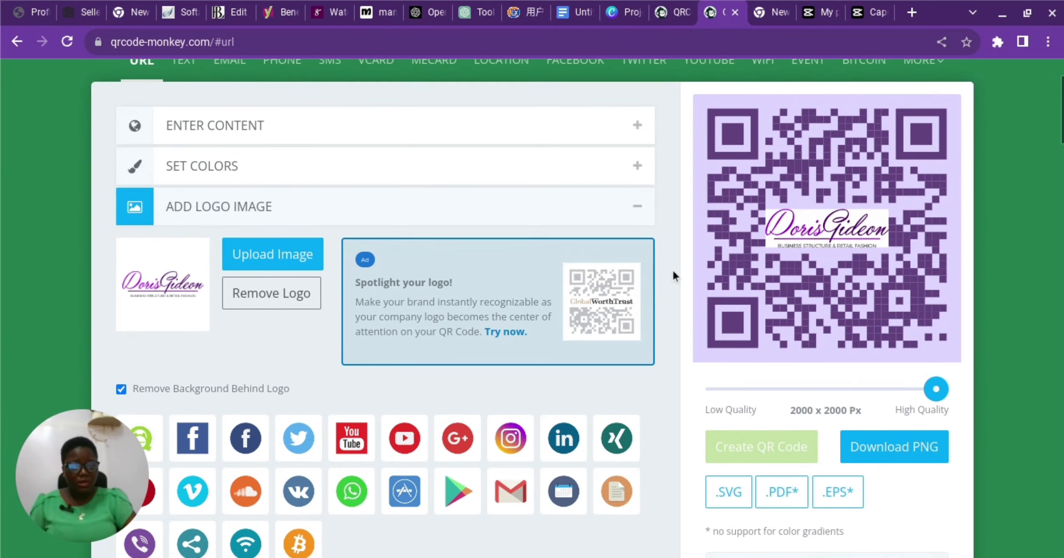
pyautogui.scroll(3, 673, 270)
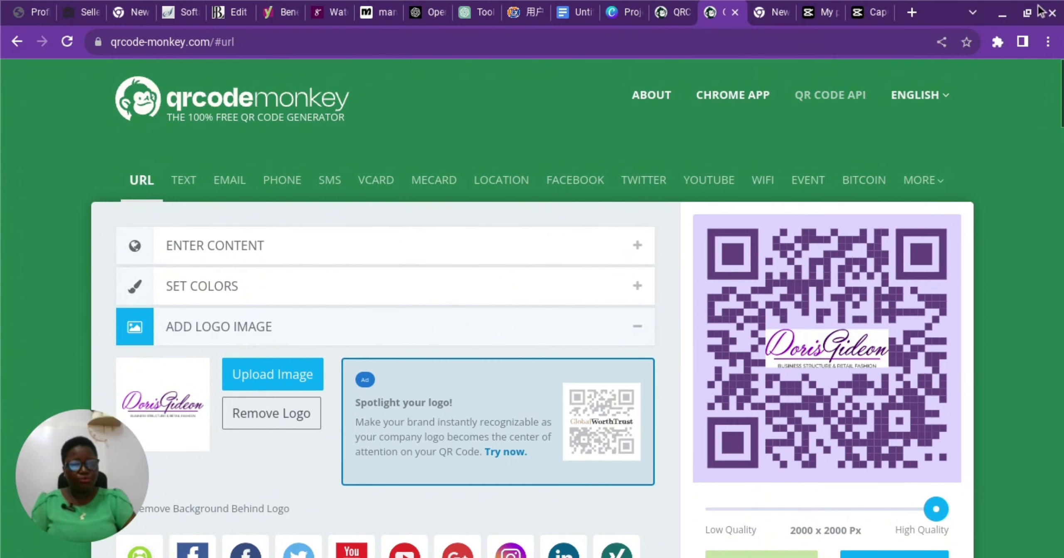
# In a new Chrome tab, search 'remove' and open remove.bg's Upload Image page.
pyautogui.click(912, 13)
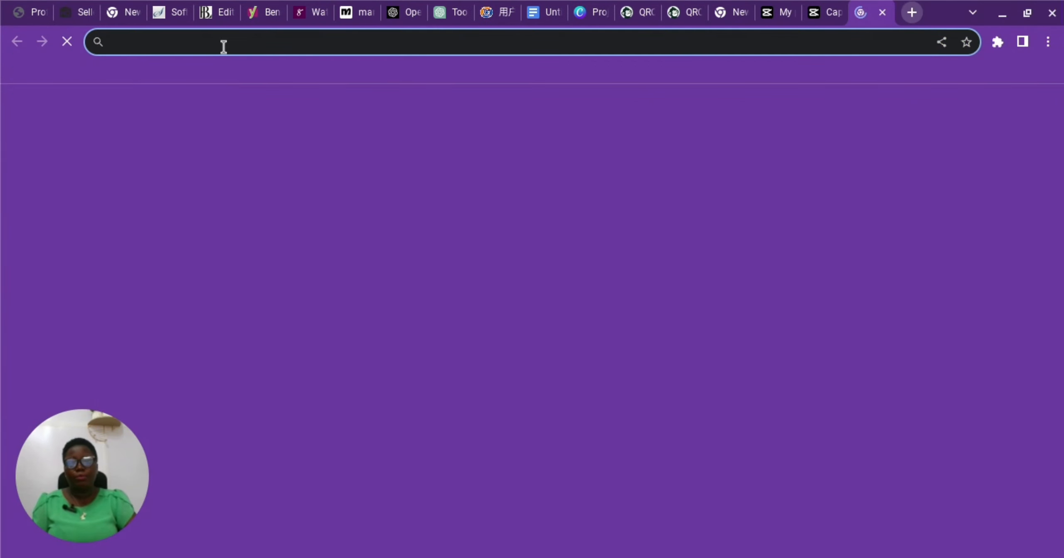
pyautogui.click(224, 43)
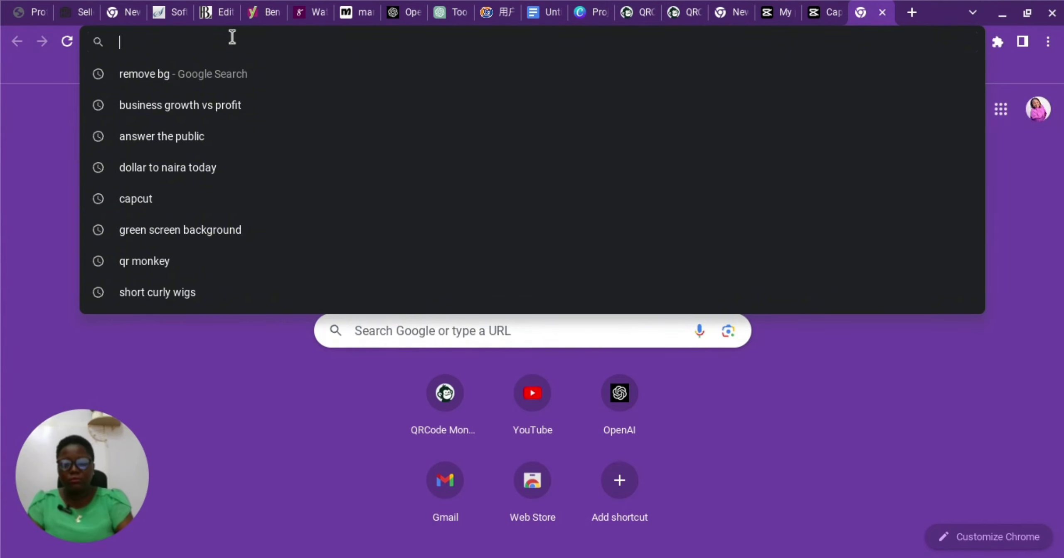
pyautogui.write('remov')
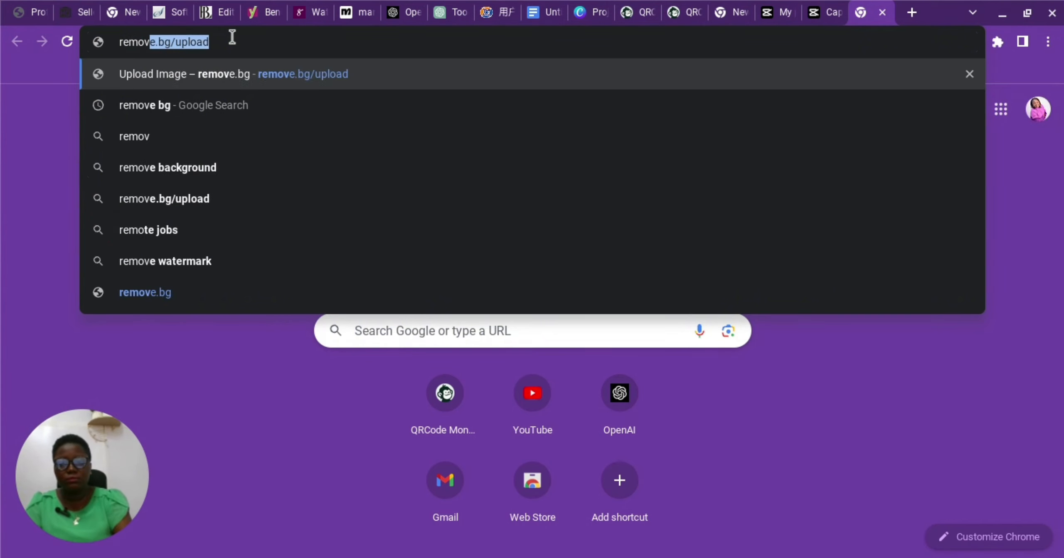
pyautogui.write('e')
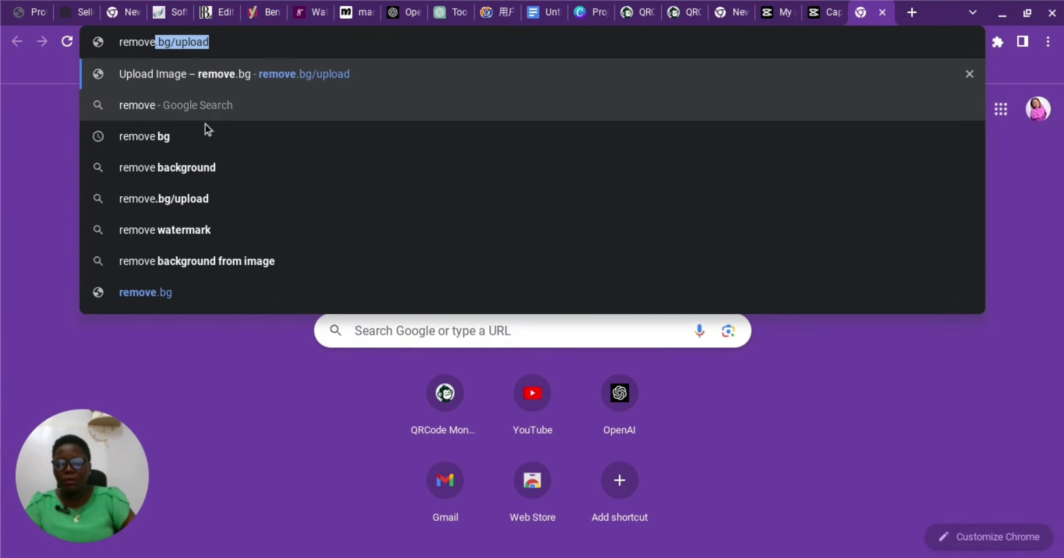
pyautogui.click(201, 191)
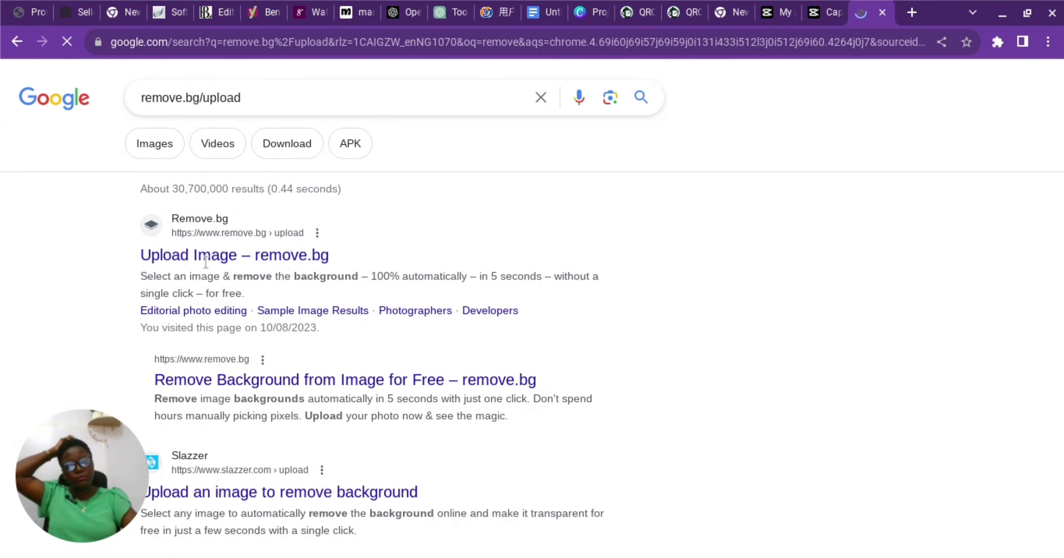
pyautogui.click(210, 254)
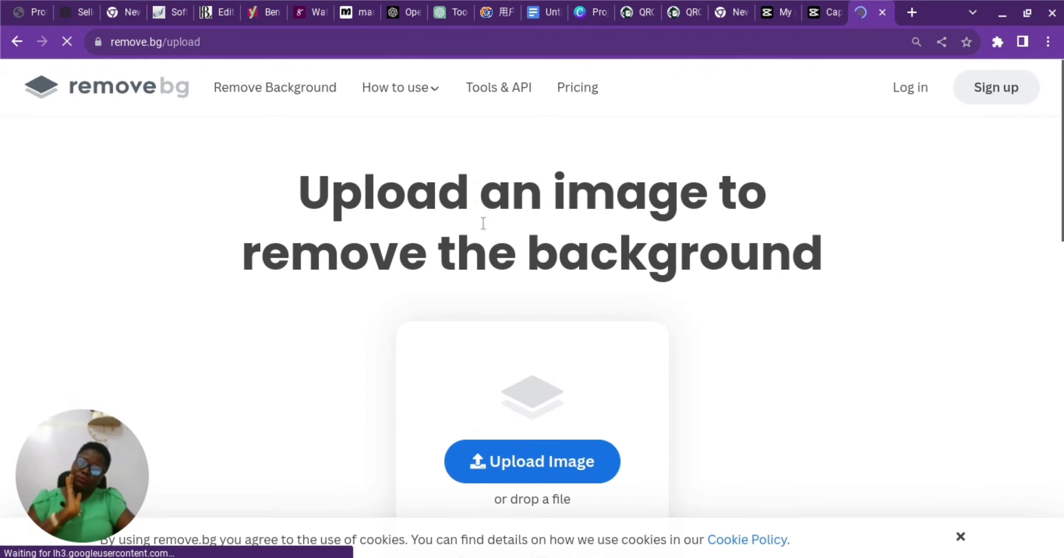
# Upload the logo JPG to remove.bg and download the 896 × 278 transparent PNG.
pyautogui.scroll(-1, 495, 333)
pyautogui.click(503, 440)
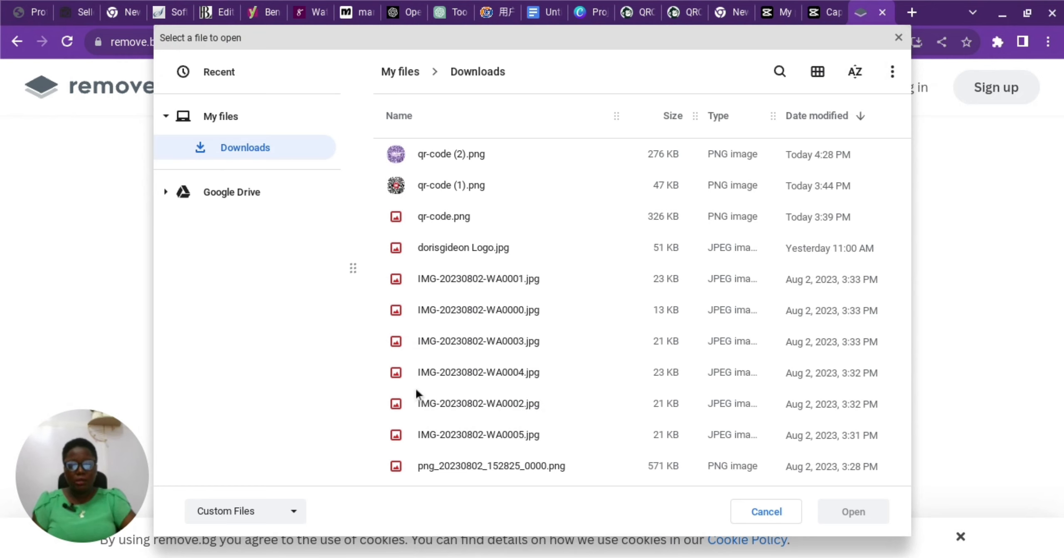
pyautogui.click(426, 250)
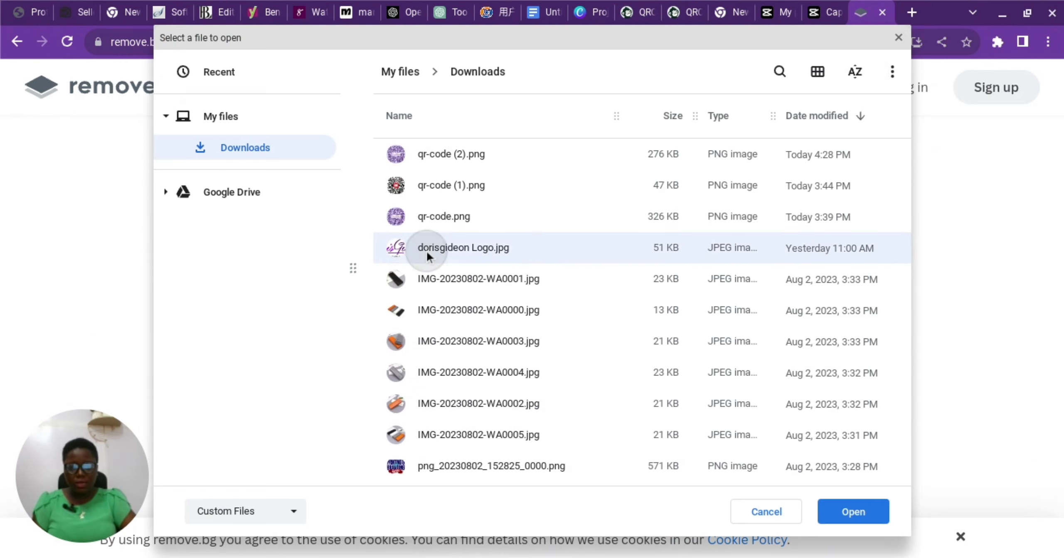
pyautogui.click(857, 512)
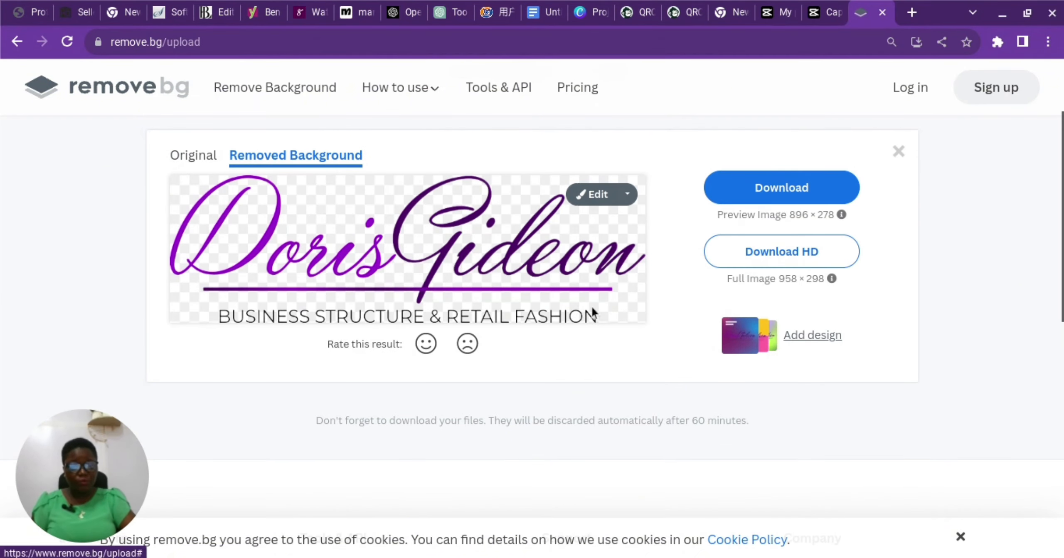
pyautogui.click(748, 191)
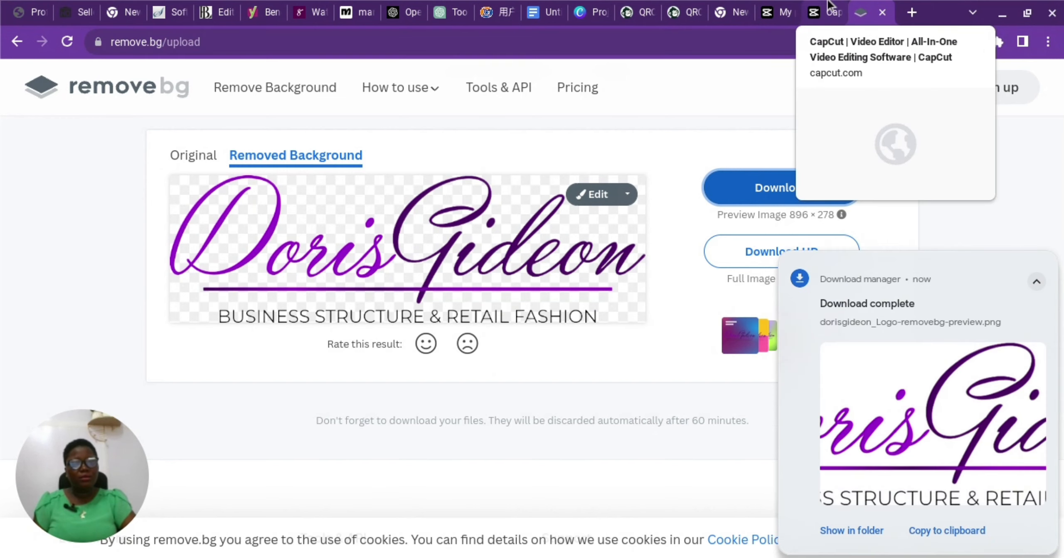
# Replace the current logo with dorisgideon_Logo-removebg-preview.png from Downloads.
pyautogui.click(680, 6)
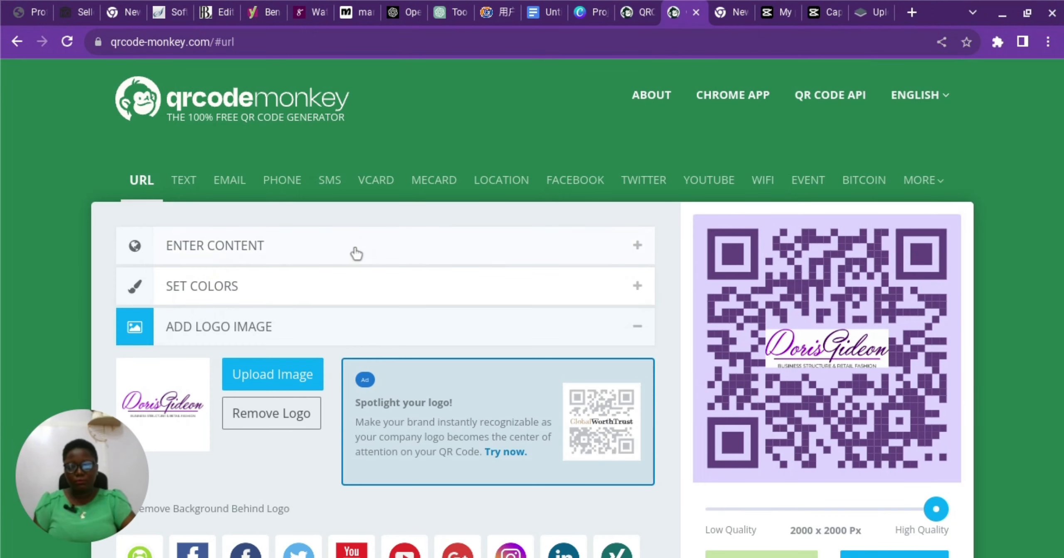
pyautogui.scroll(-3, 359, 253)
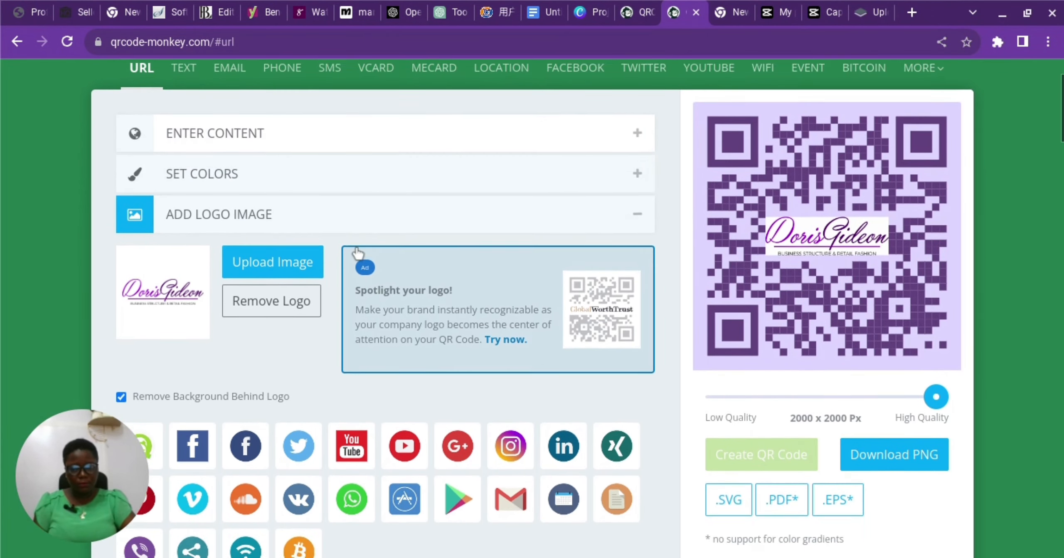
pyautogui.scroll(-1, 358, 251)
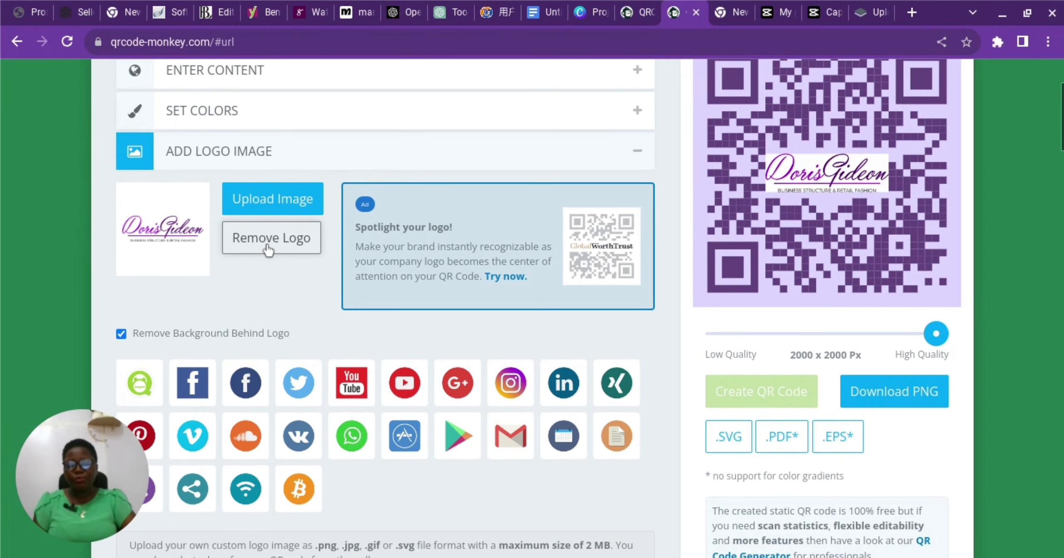
pyautogui.click(268, 246)
pyautogui.click(276, 210)
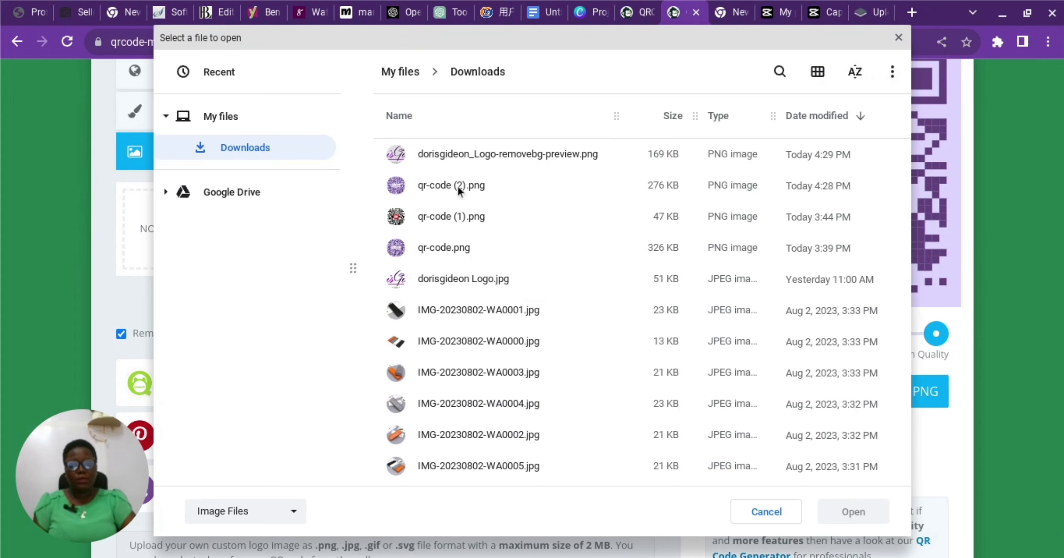
pyautogui.click(529, 150)
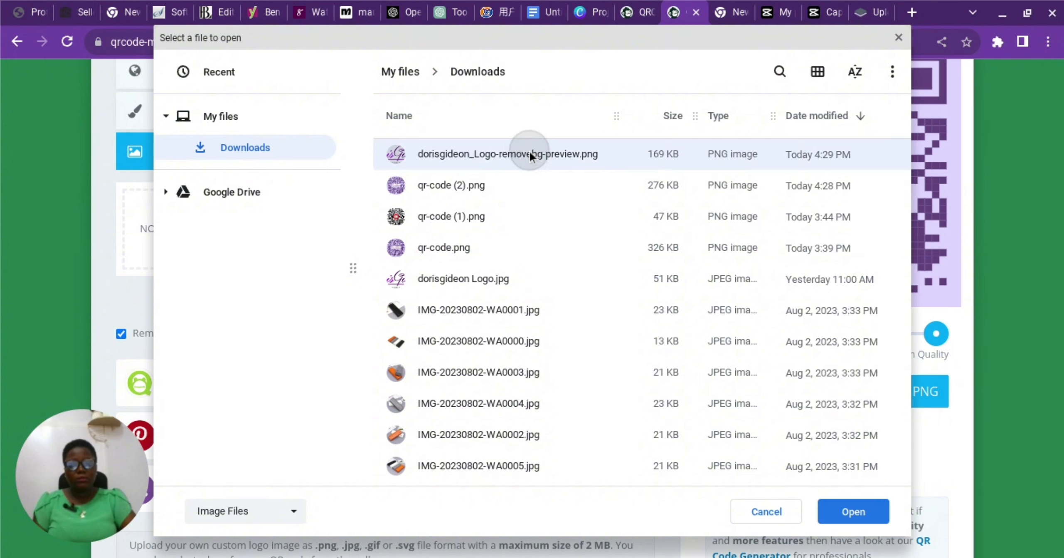
pyautogui.click(863, 512)
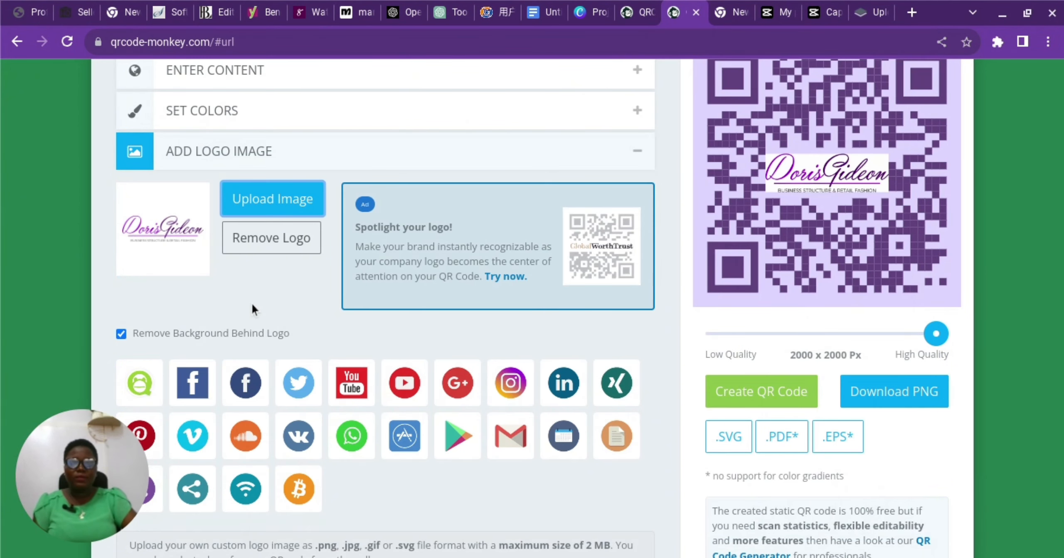
pyautogui.scroll(-1, 441, 375)
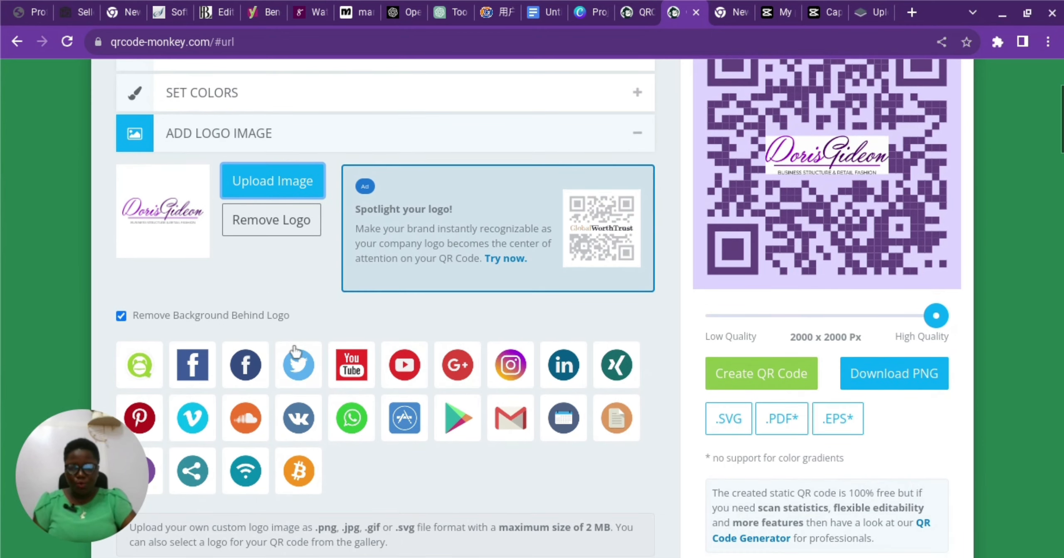
# Regenerate the code with the transparent logo and download it as PNG, closing the ad popup.
pyautogui.click(748, 368)
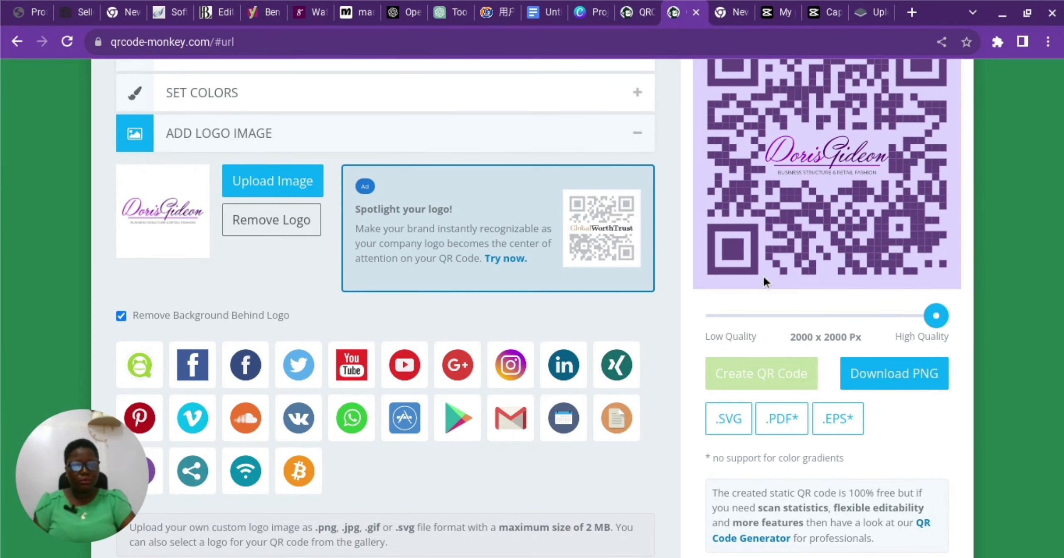
pyautogui.scroll(2, 763, 275)
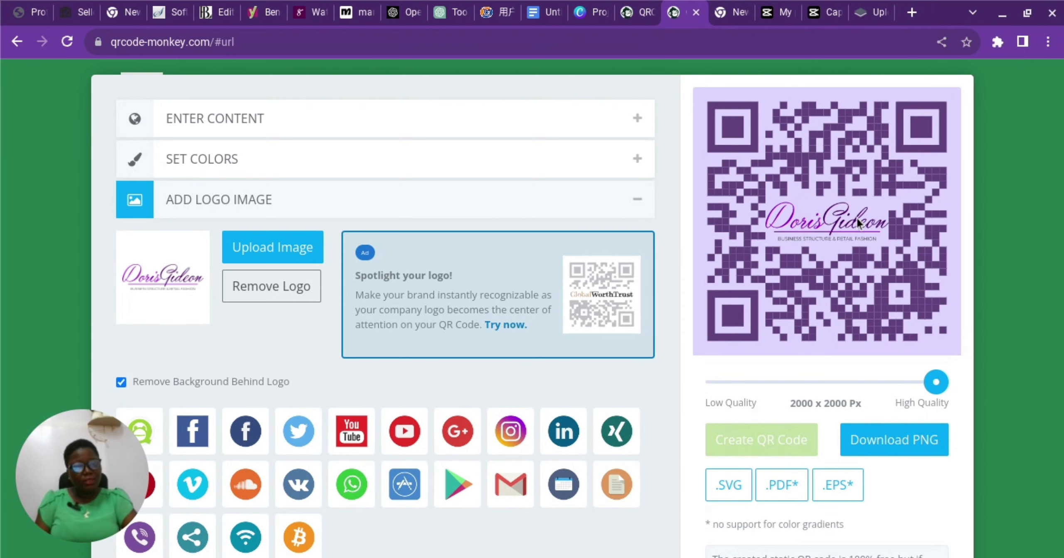
pyautogui.scroll(-1, 856, 220)
pyautogui.click(865, 411)
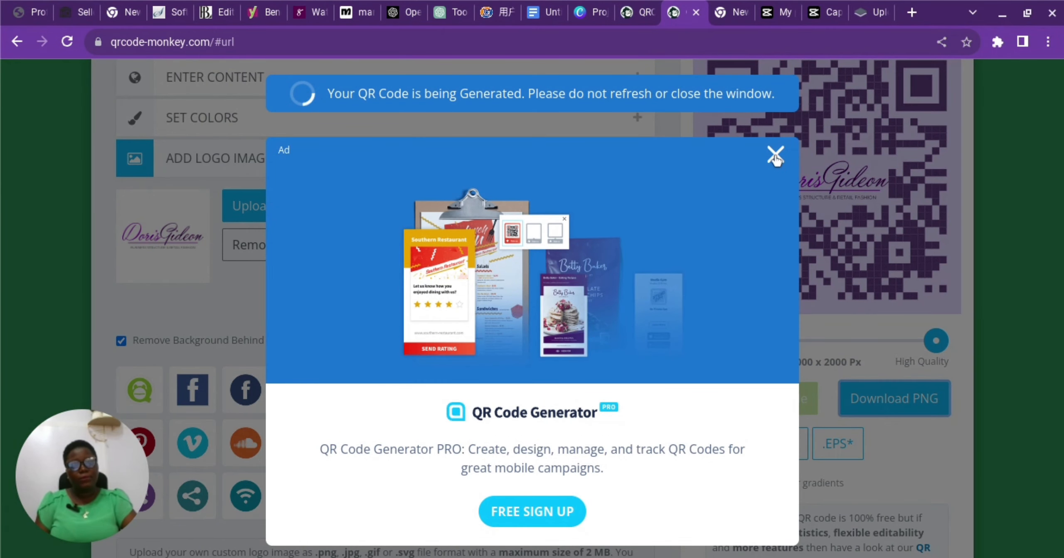
pyautogui.click(775, 156)
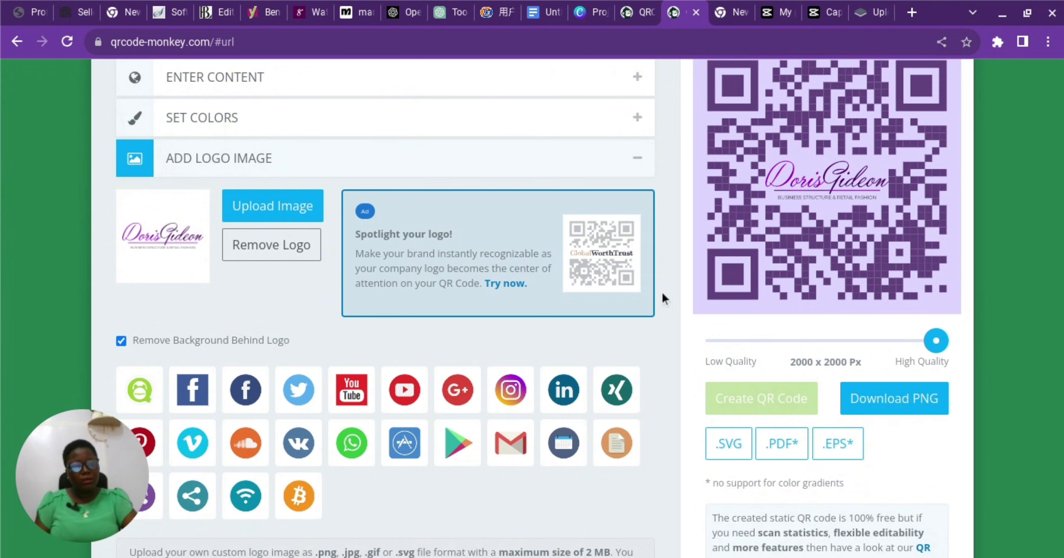
pyautogui.scroll(-3, 572, 239)
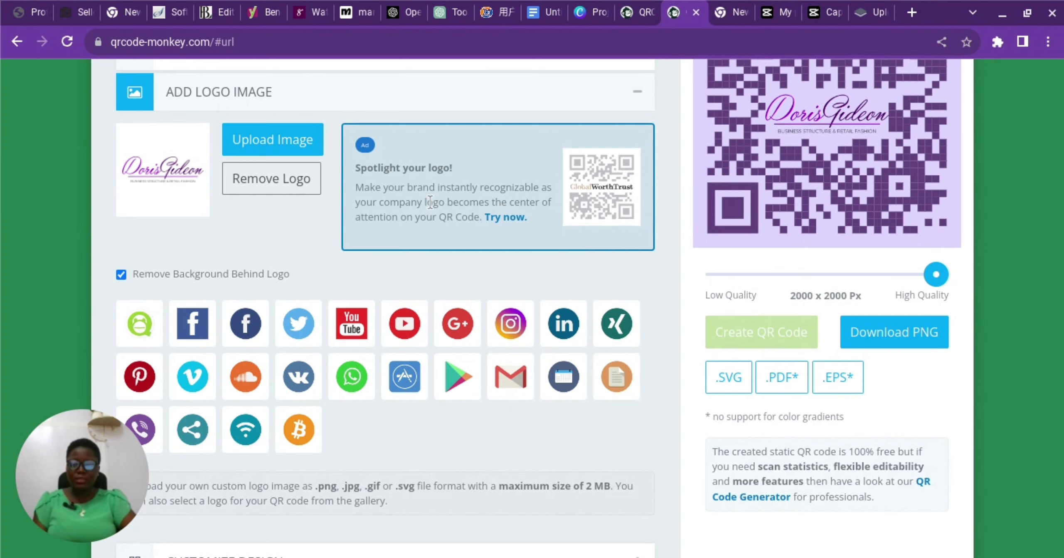
pyautogui.scroll(-4, 491, 226)
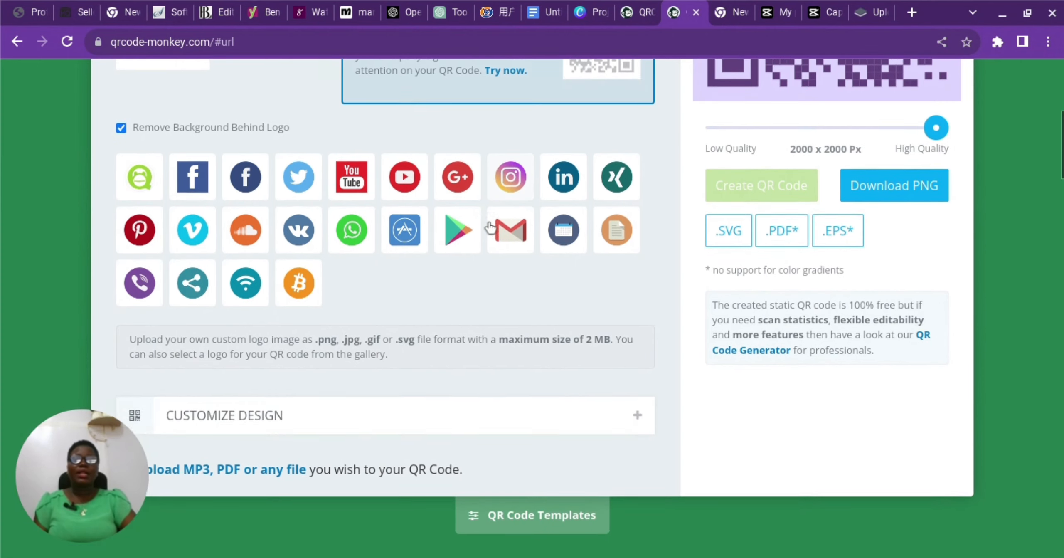
pyautogui.scroll(-3, 488, 228)
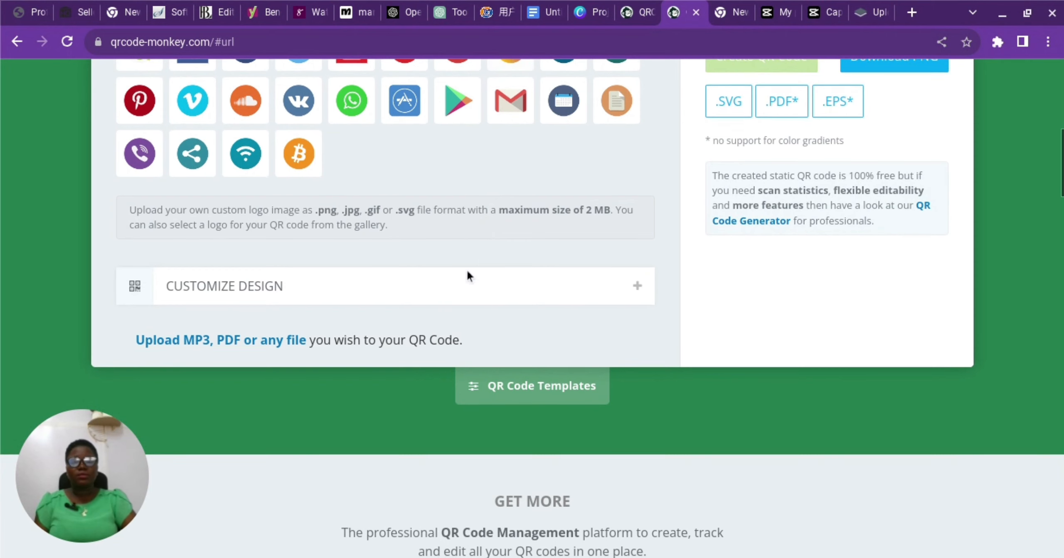
pyautogui.click(507, 397)
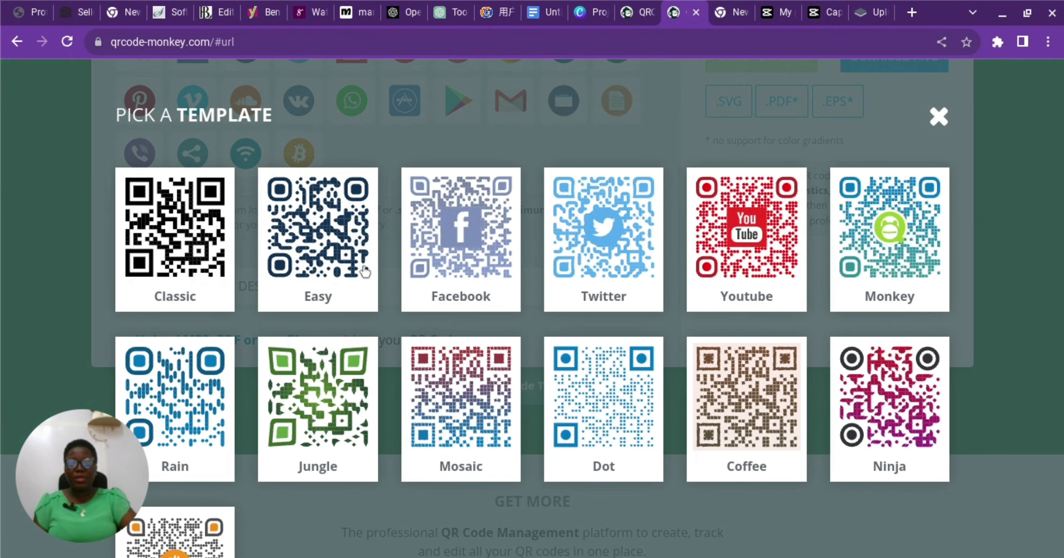
pyautogui.scroll(1, 585, 221)
pyautogui.scroll(-1, 585, 220)
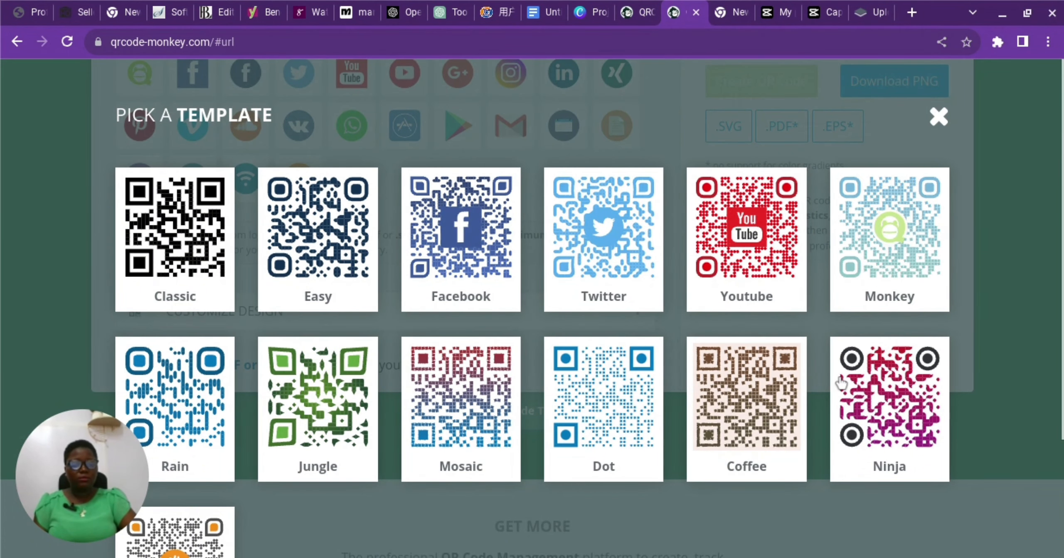
pyautogui.scroll(-4, 396, 370)
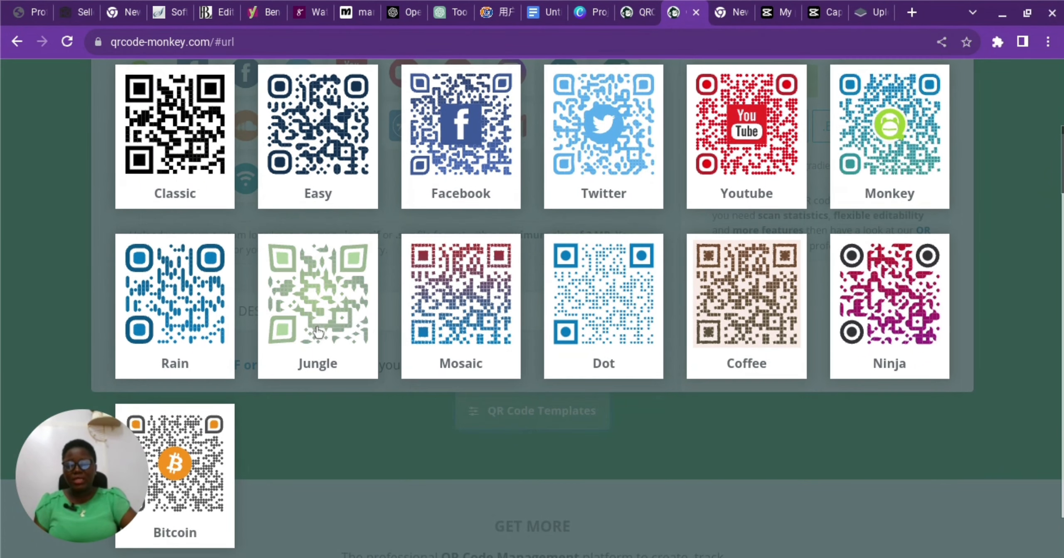
pyautogui.scroll(-2, 361, 333)
pyautogui.scroll(1, 432, 337)
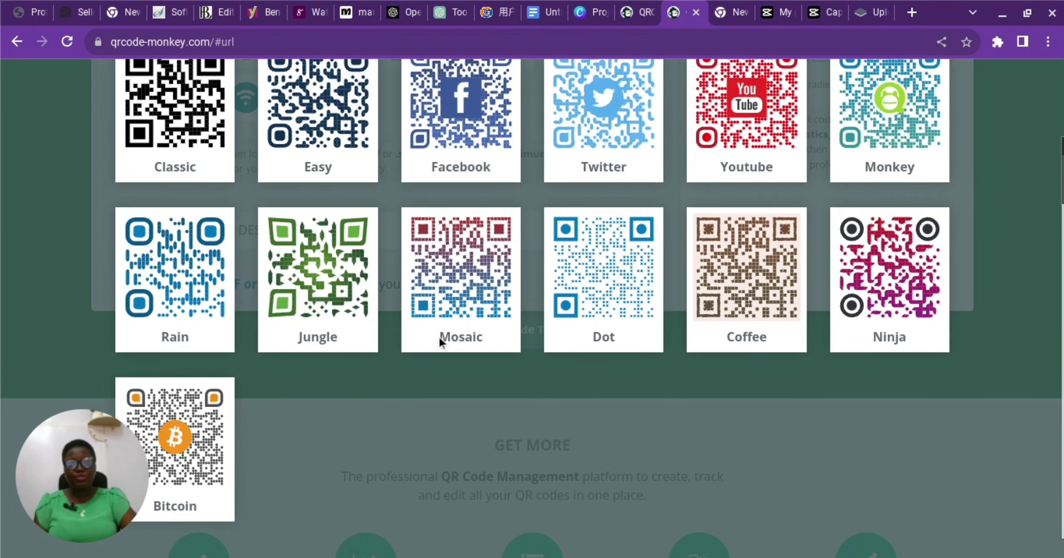
pyautogui.scroll(3, 439, 335)
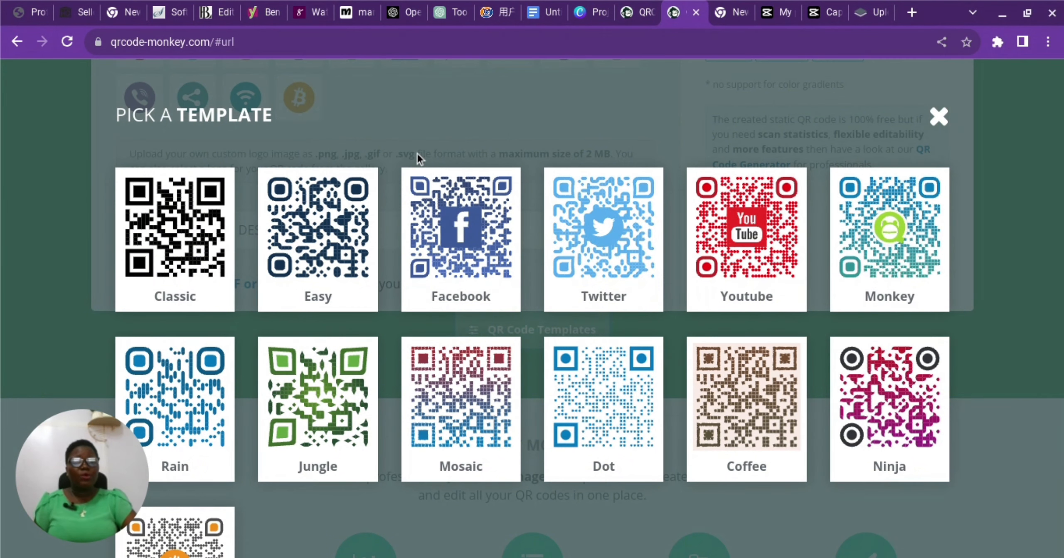
pyautogui.click(940, 129)
# Reload QRCode Monkey to get a plain default URL code at 1000 x 1000 px.
pyautogui.scroll(3, 516, 219)
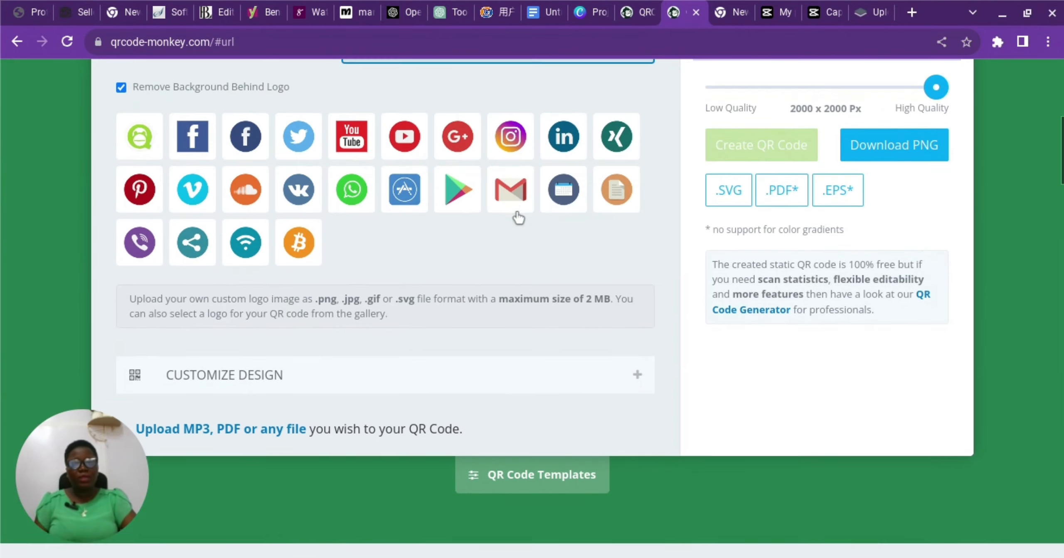
pyautogui.scroll(8, 518, 216)
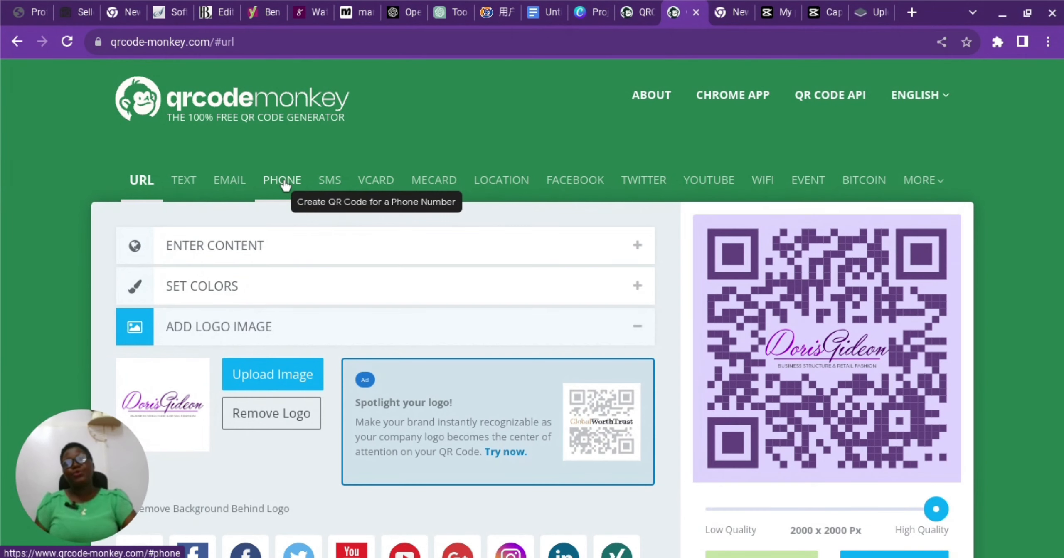
pyautogui.click(62, 42)
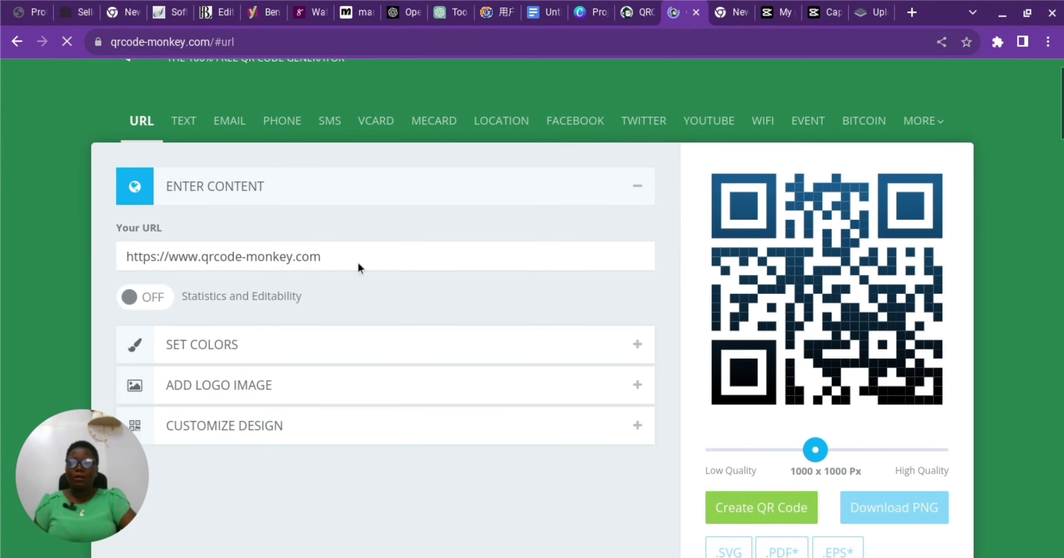
# Switch to the Phone code type and enter the international phone number.
pyautogui.click(286, 127)
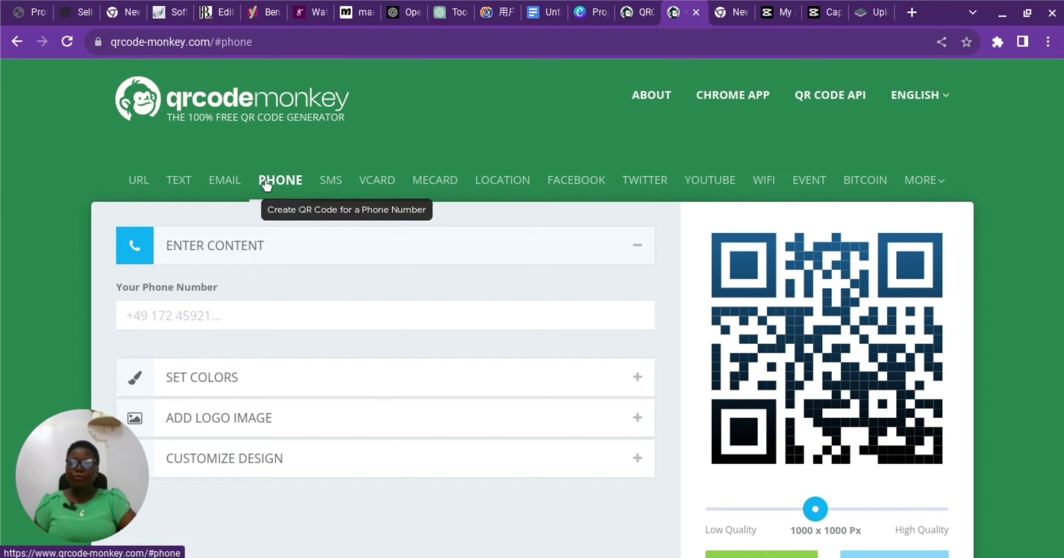
pyautogui.scroll(-1, 290, 172)
pyautogui.scroll(-2, 290, 171)
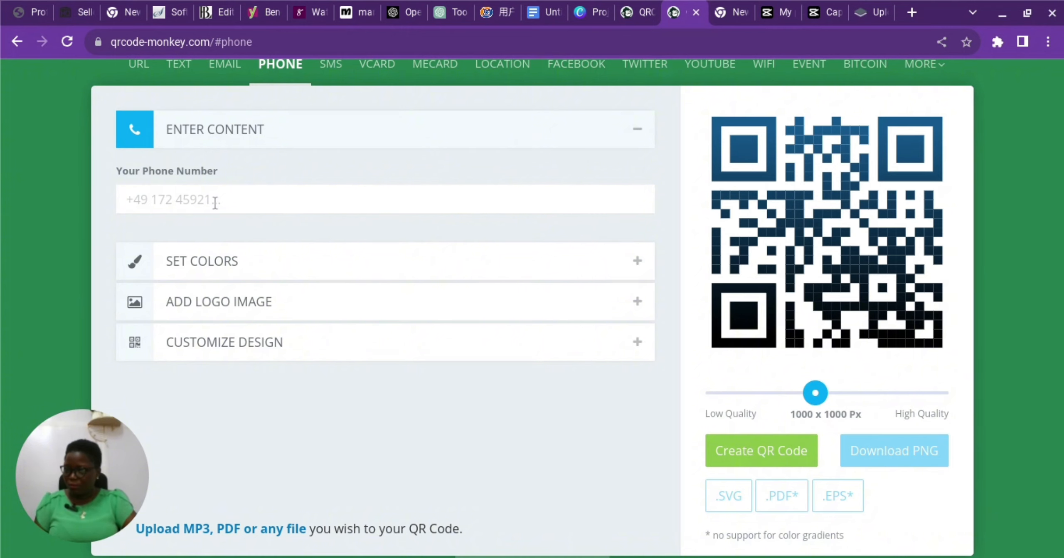
pyautogui.click(215, 203)
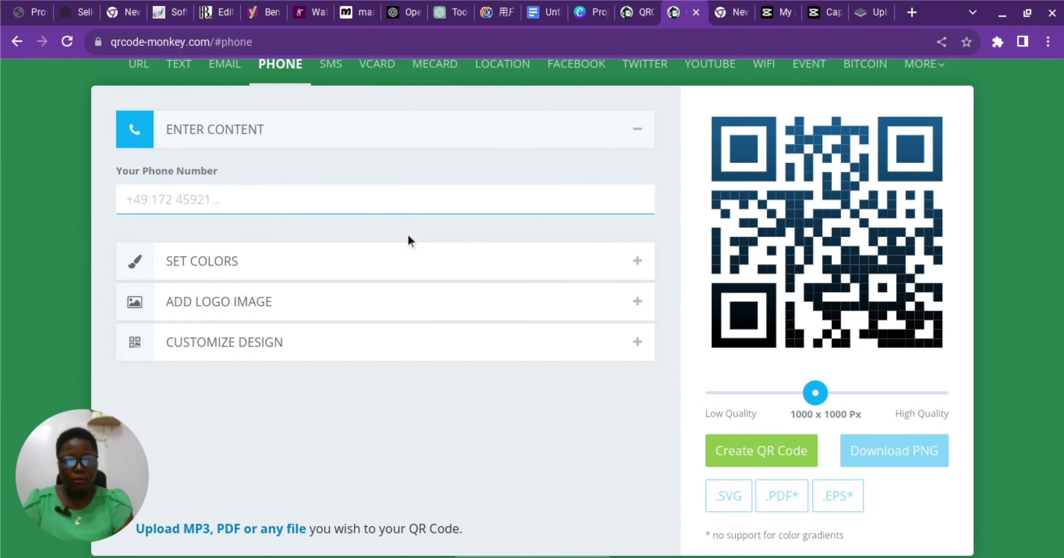
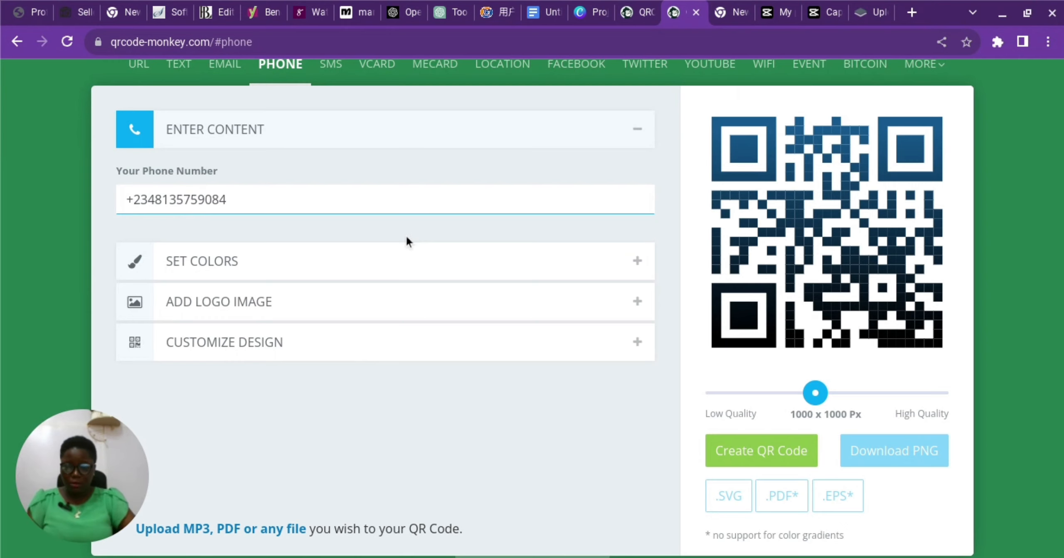
# Choose the purple phone icon from the logo gallery as the code's logo.
pyautogui.click(317, 261)
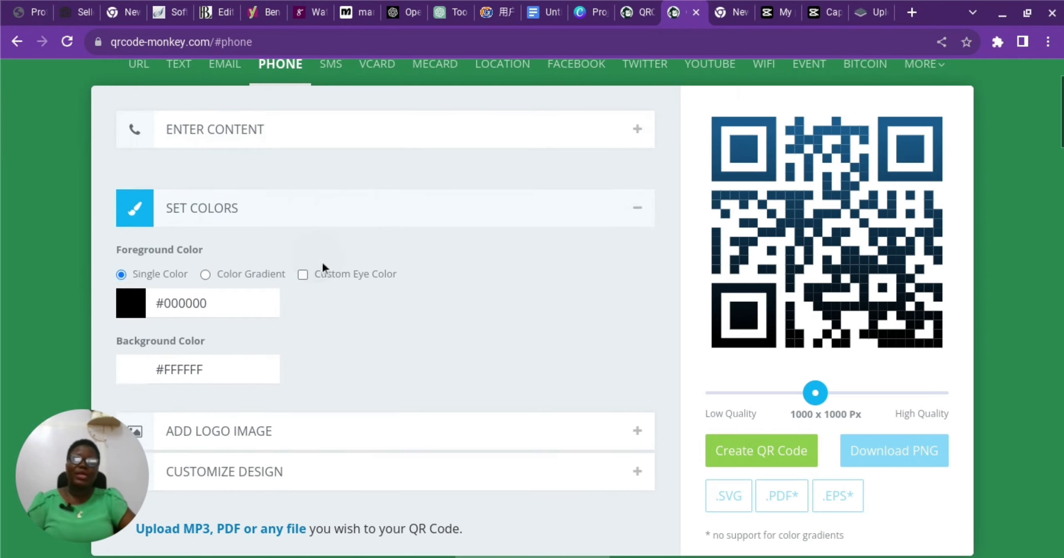
pyautogui.scroll(-1, 434, 257)
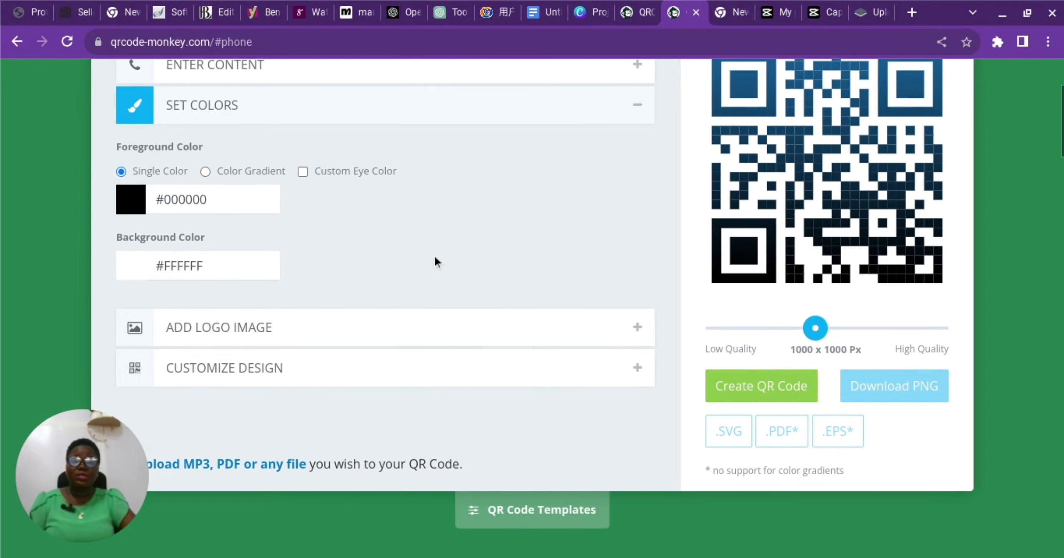
pyautogui.click(297, 327)
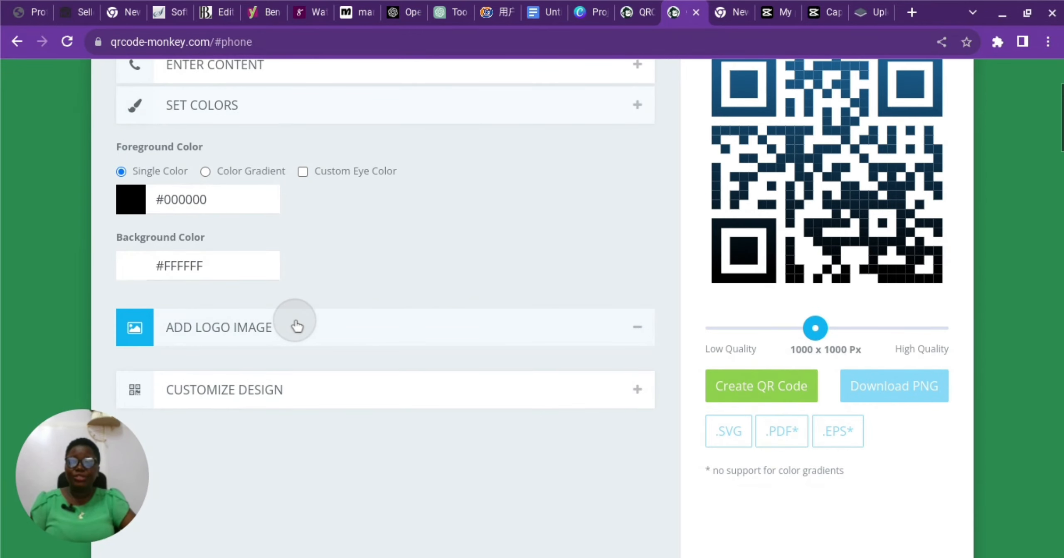
pyautogui.scroll(-1, 552, 235)
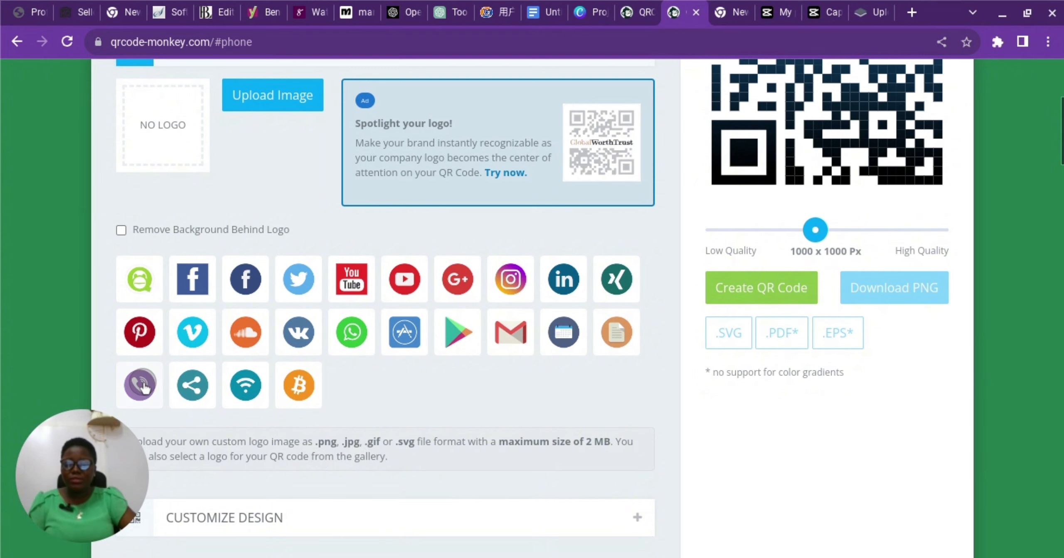
pyautogui.click(139, 384)
# Turn on Remove Background Behind Logo and review the phone code settings.
pyautogui.scroll(1, 416, 395)
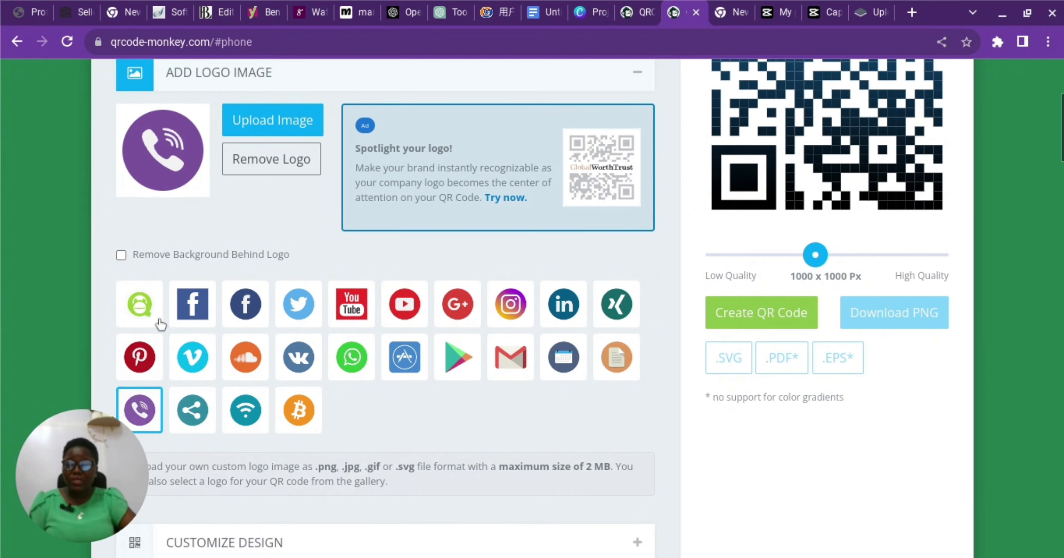
pyautogui.scroll(1, 330, 275)
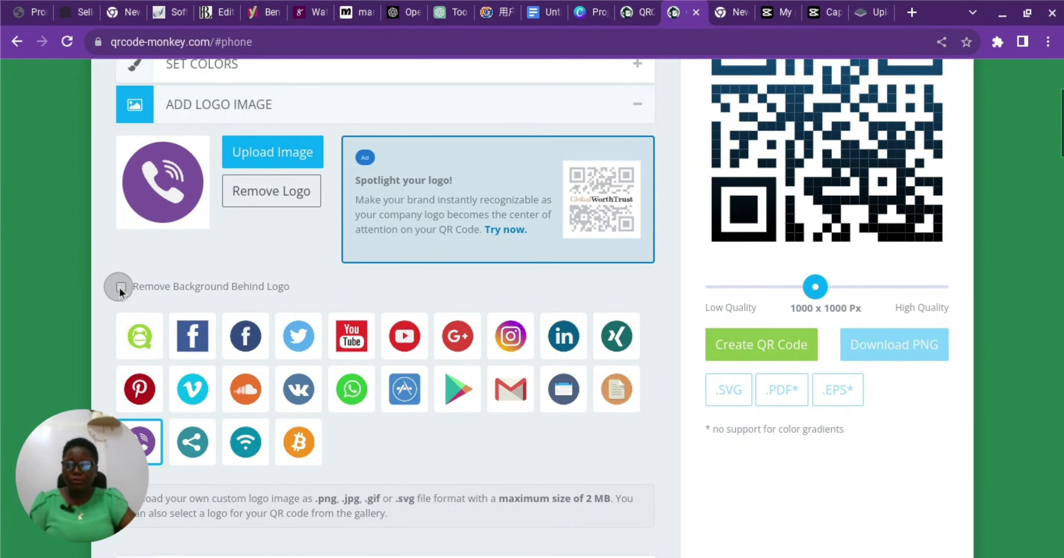
pyautogui.click(121, 288)
pyautogui.scroll(2, 391, 300)
pyautogui.scroll(3, 407, 297)
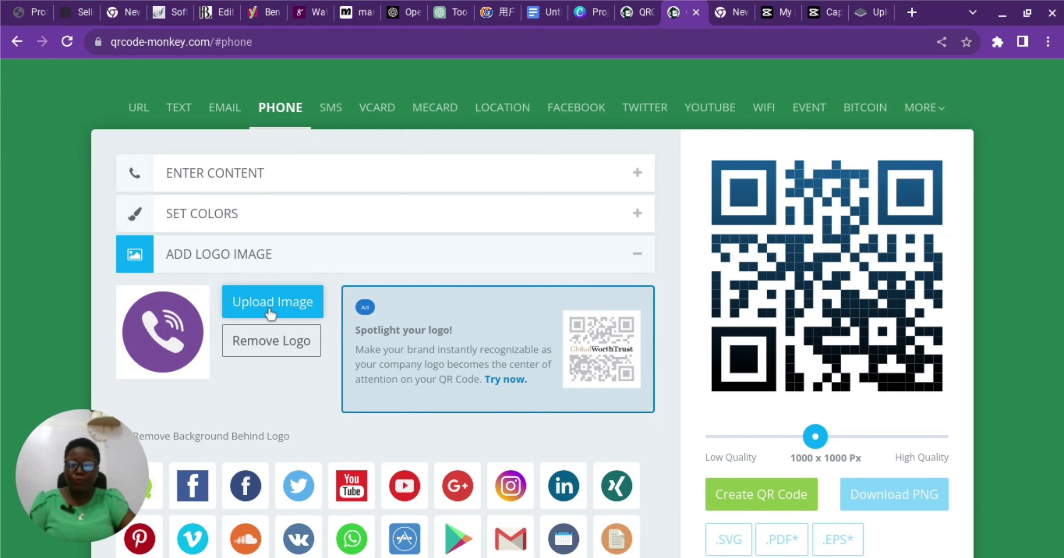
pyautogui.scroll(-1, 274, 305)
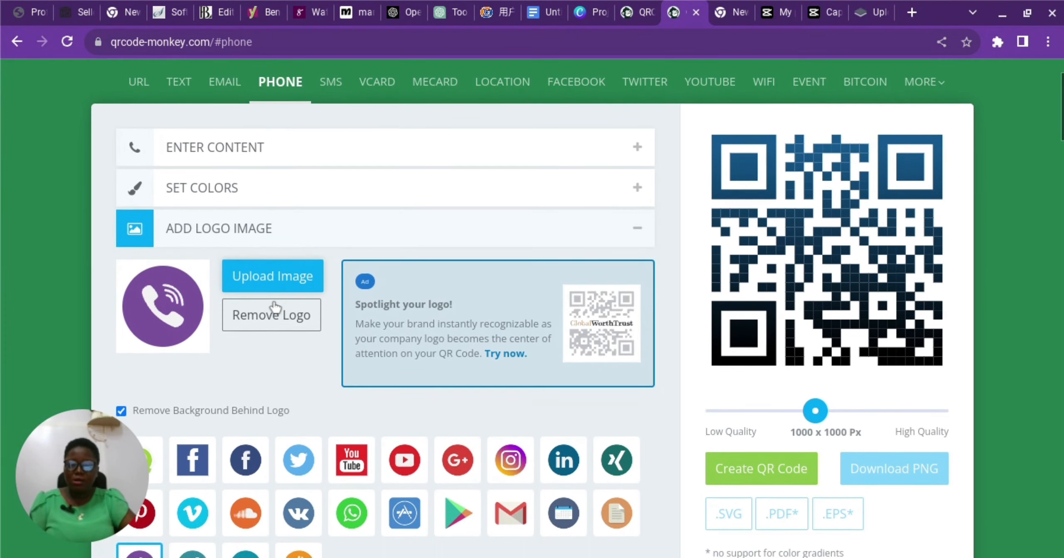
pyautogui.scroll(2, 275, 307)
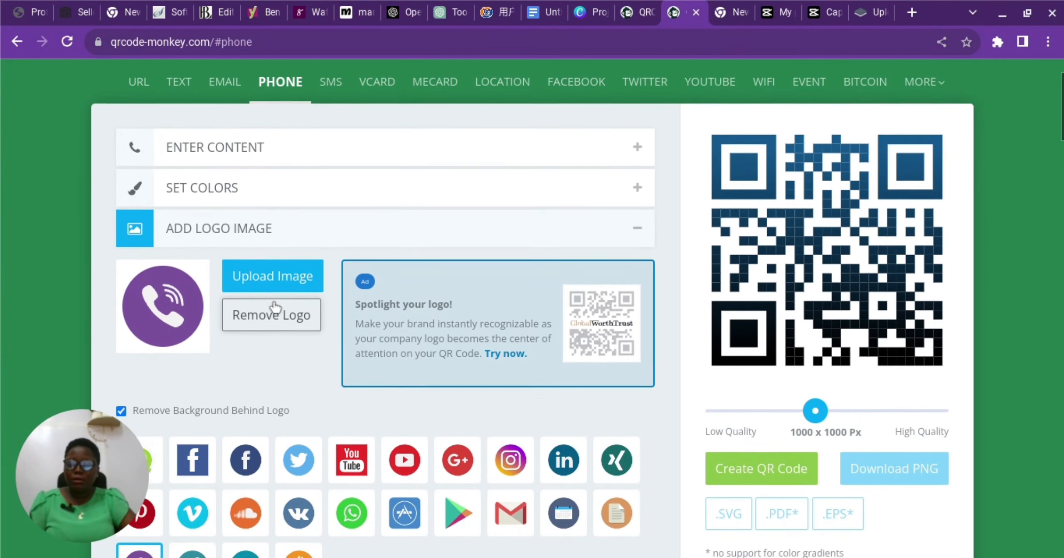
pyautogui.scroll(-8, 274, 306)
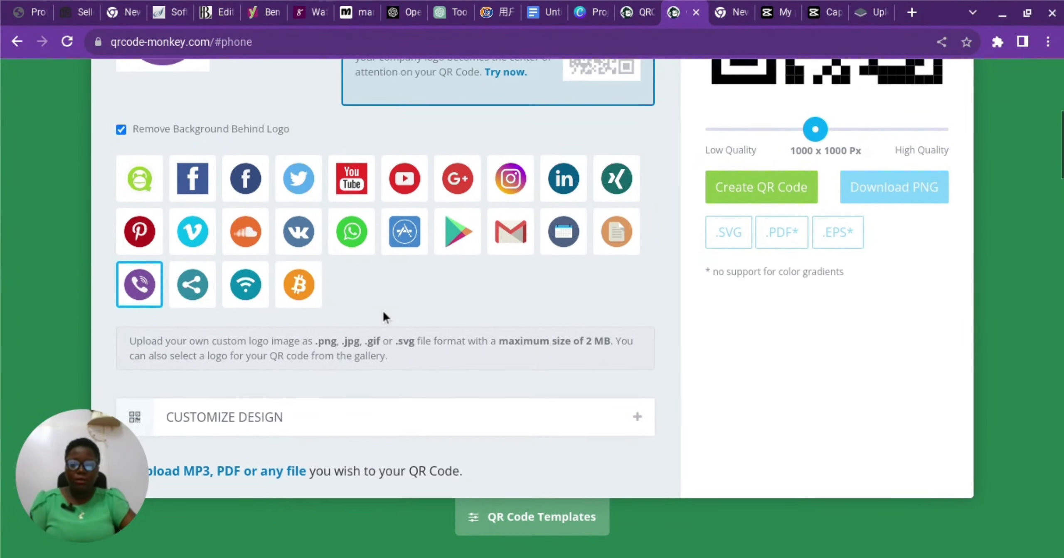
pyautogui.scroll(-2, 382, 312)
pyautogui.scroll(-8, 383, 316)
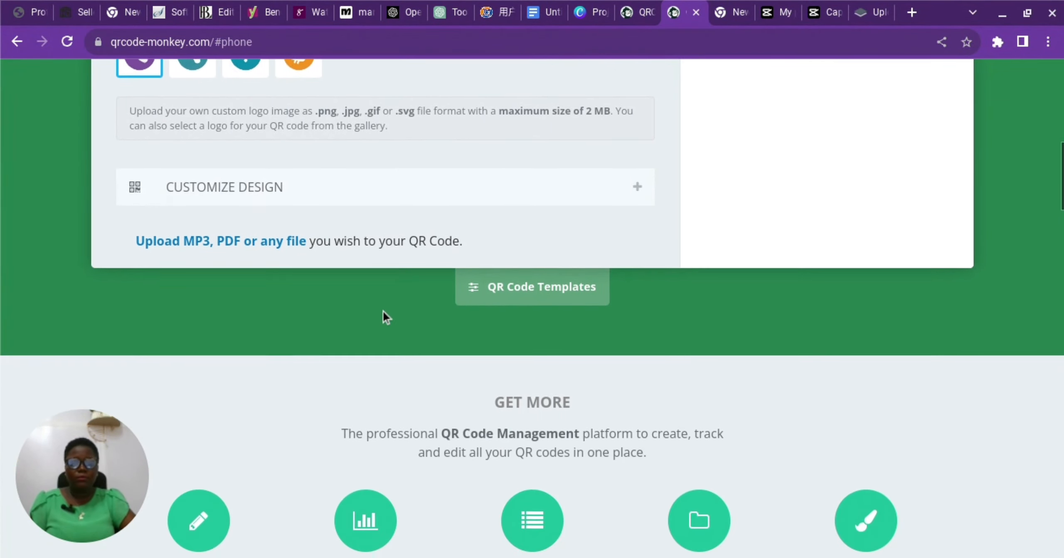
pyautogui.scroll(8, 382, 315)
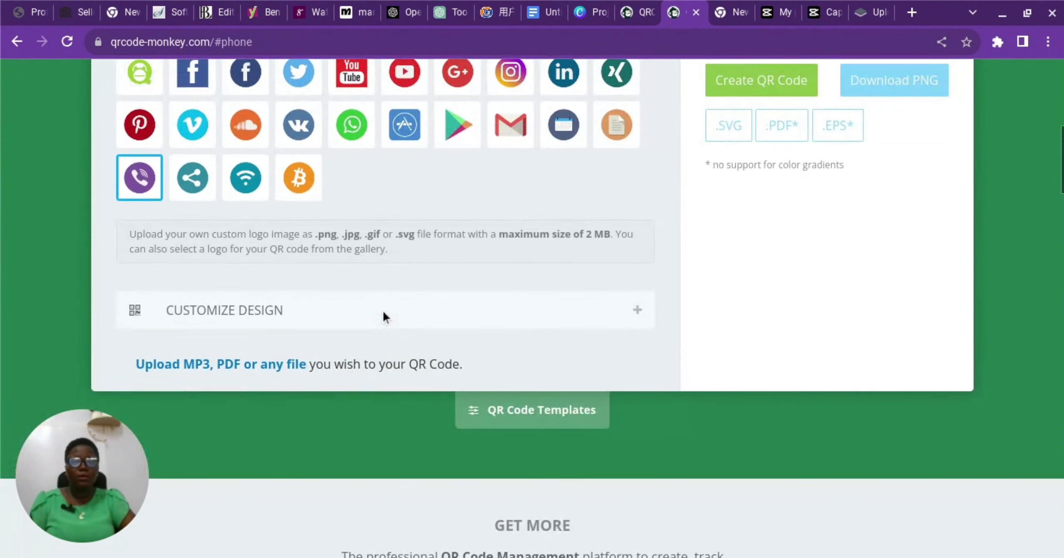
pyautogui.scroll(2, 742, 311)
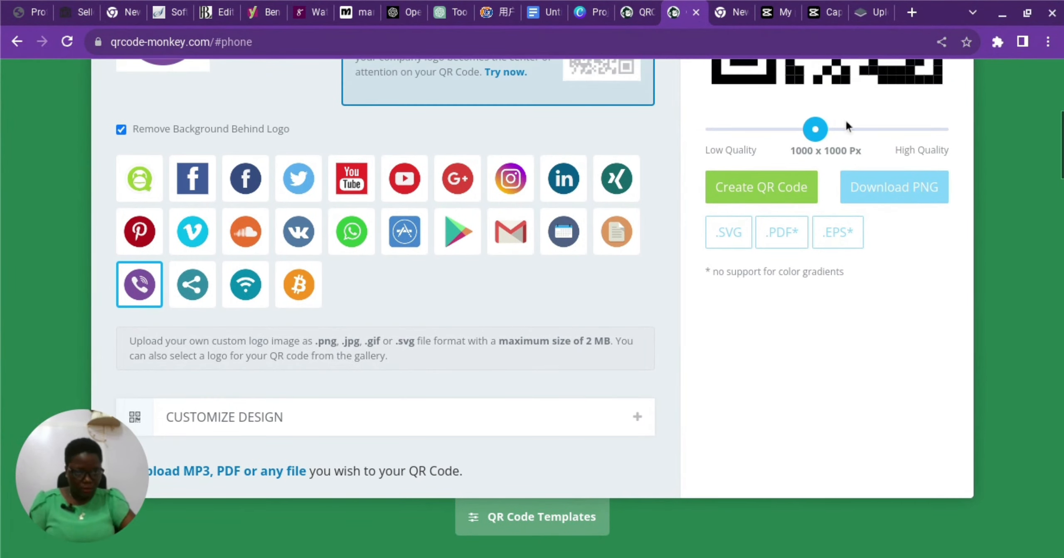
pyautogui.scroll(3, 814, 141)
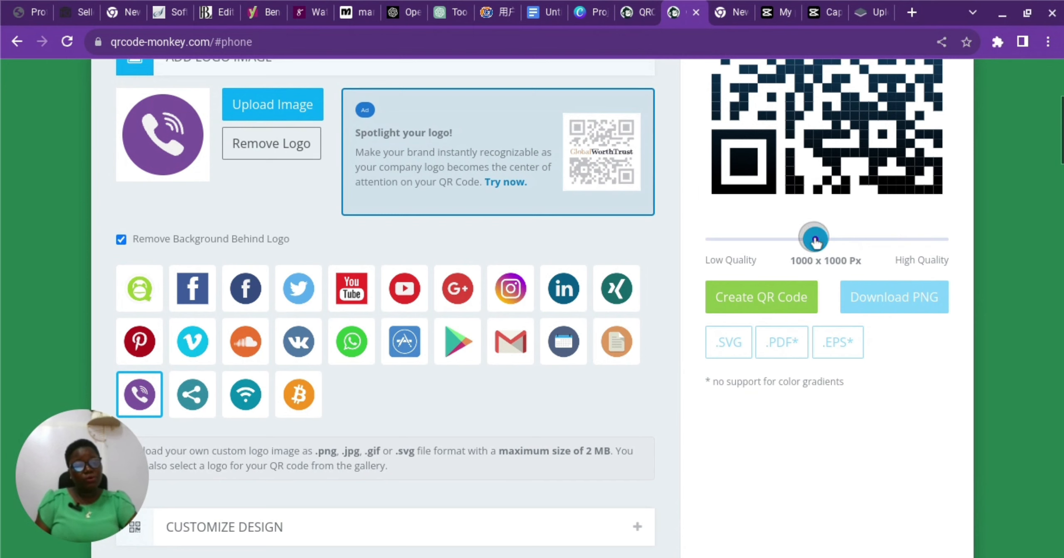
# Raise the output size to 2000 x 2000 px and regenerate the phone code.
pyautogui.moveTo(815, 239); pyautogui.dragTo(942, 237)
pyautogui.scroll(1, 760, 233)
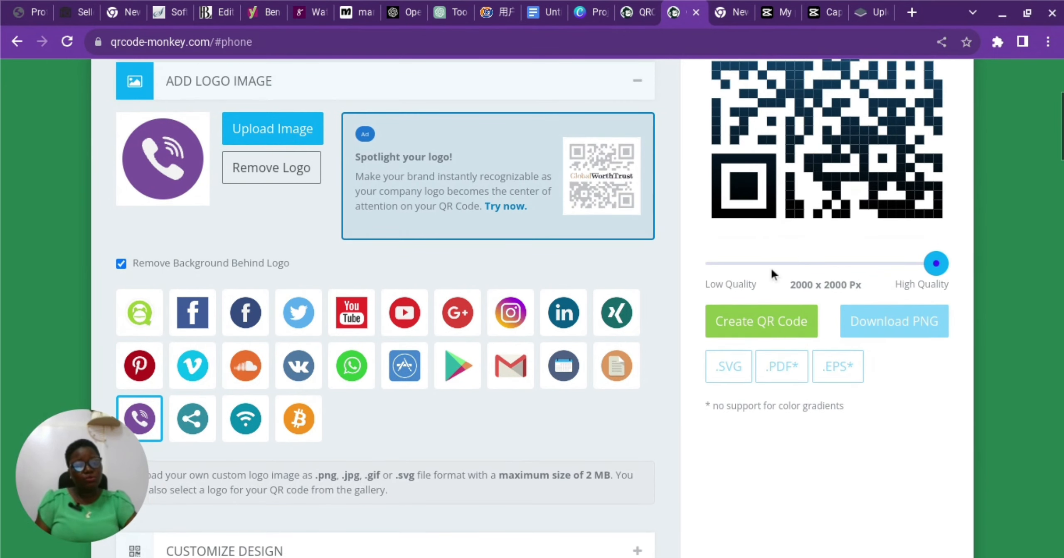
pyautogui.click(759, 323)
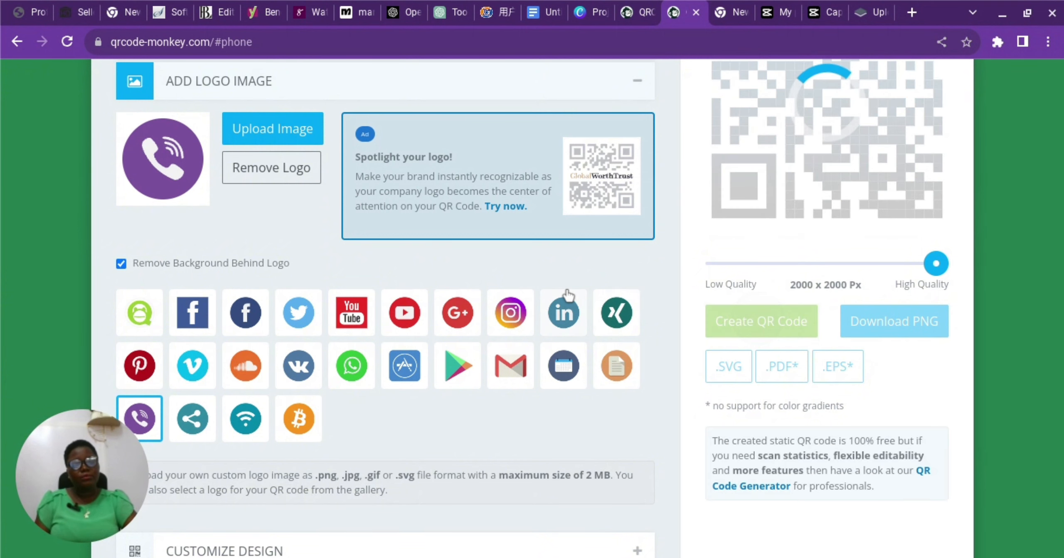
# Download the phone code as qr-code (3).png, dismissing the ad and download notification.
pyautogui.scroll(2, 568, 295)
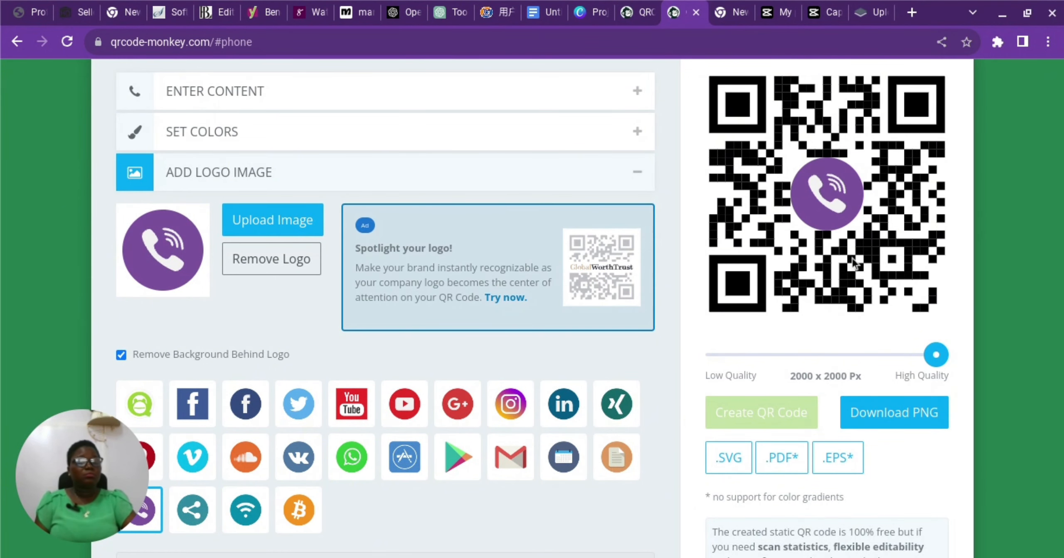
pyautogui.click(874, 416)
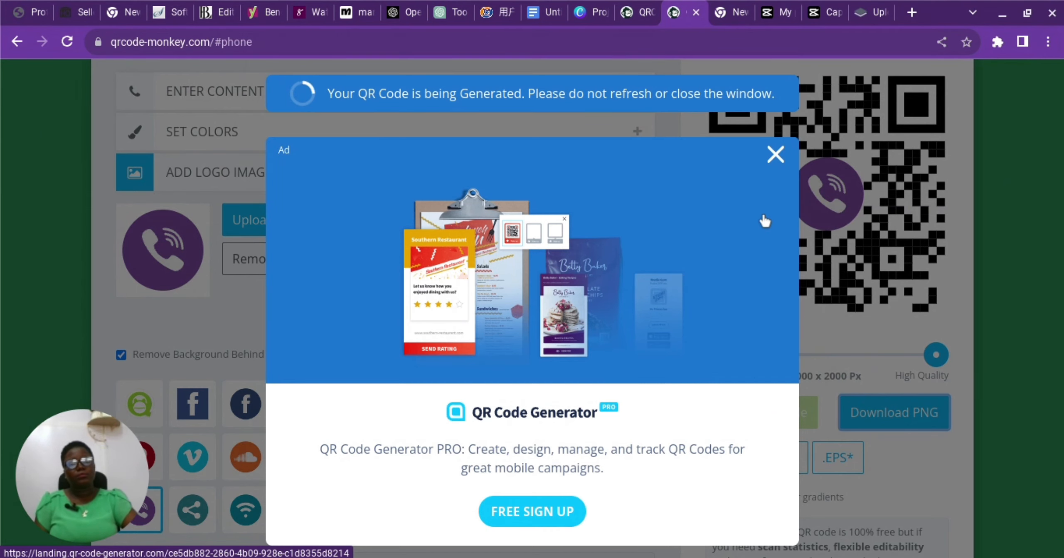
pyautogui.click(775, 156)
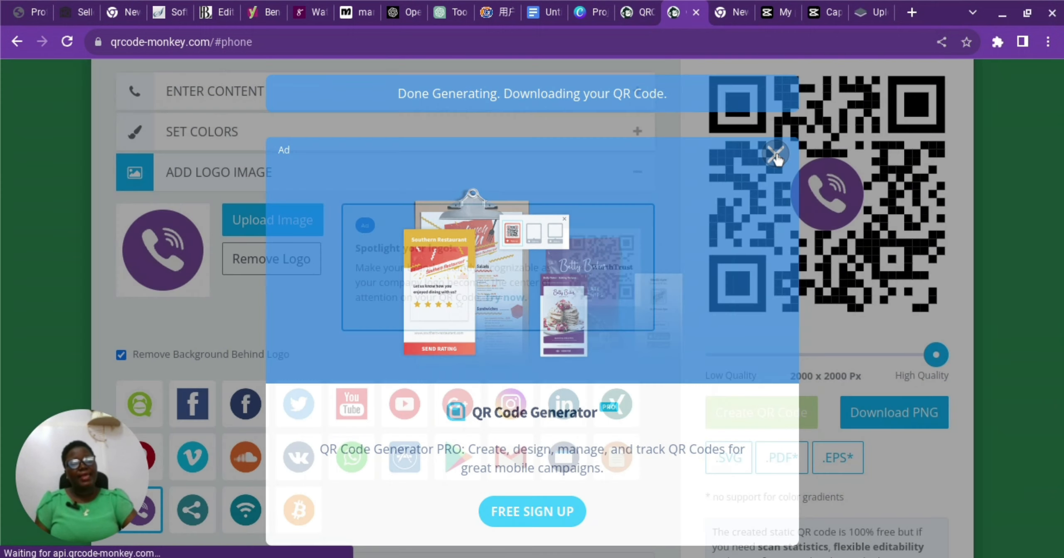
pyautogui.scroll(-1, 595, 300)
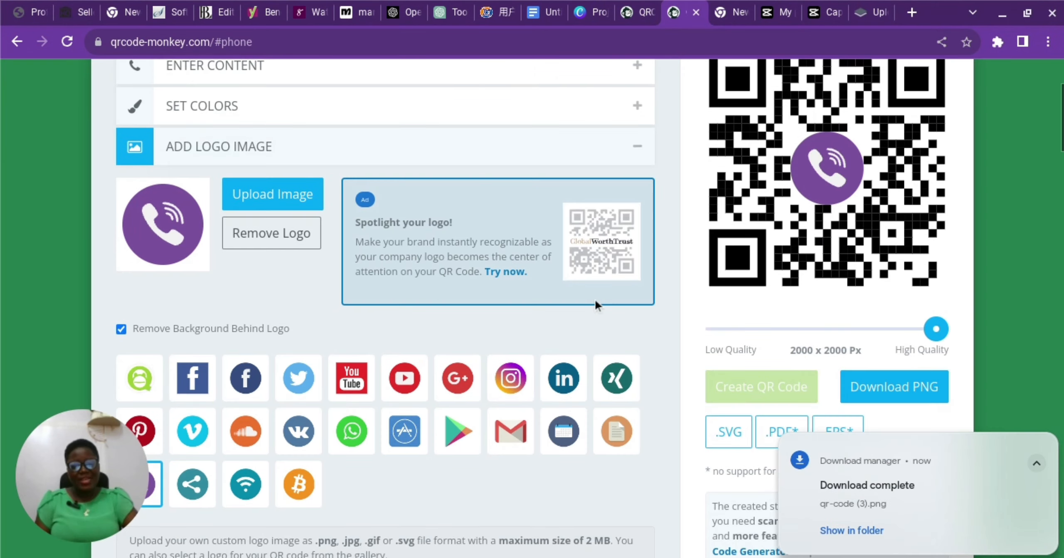
pyautogui.scroll(-6, 595, 299)
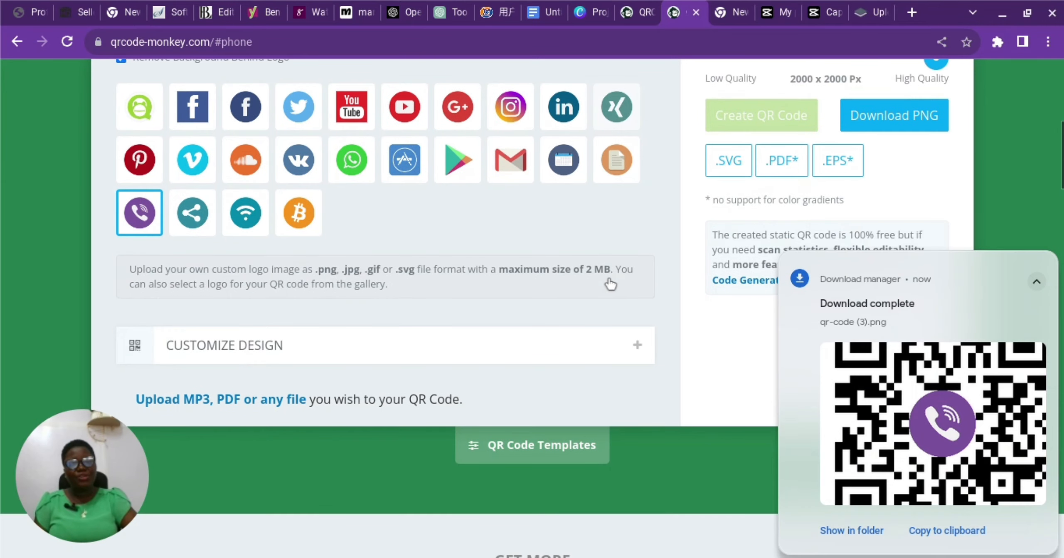
pyautogui.scroll(1, 610, 284)
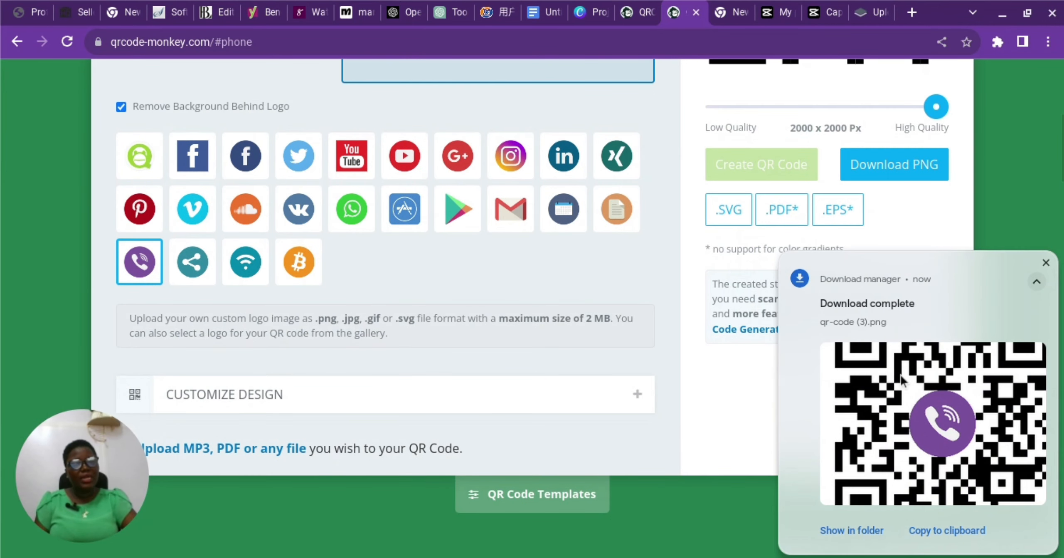
pyautogui.click(1046, 262)
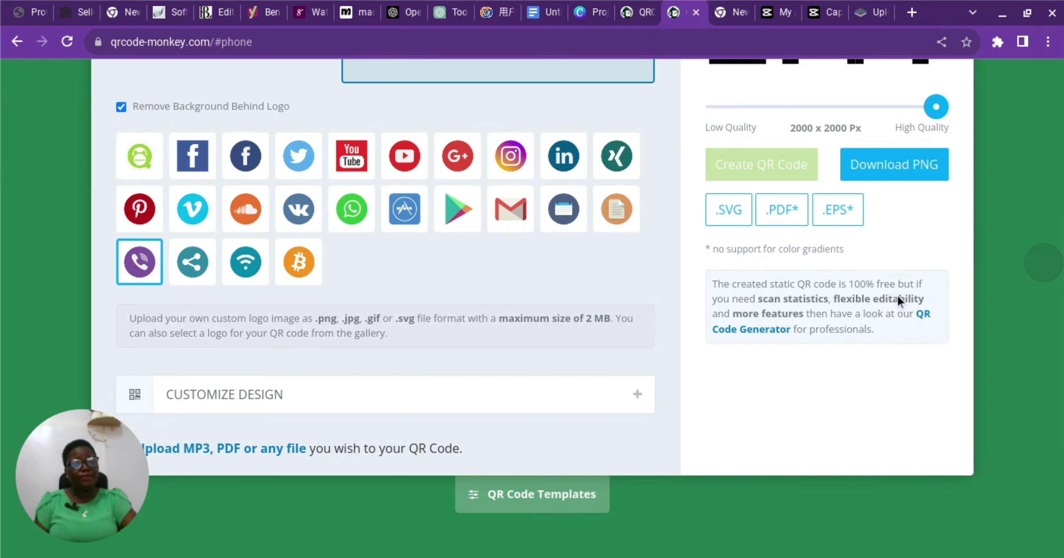
pyautogui.scroll(8, 627, 267)
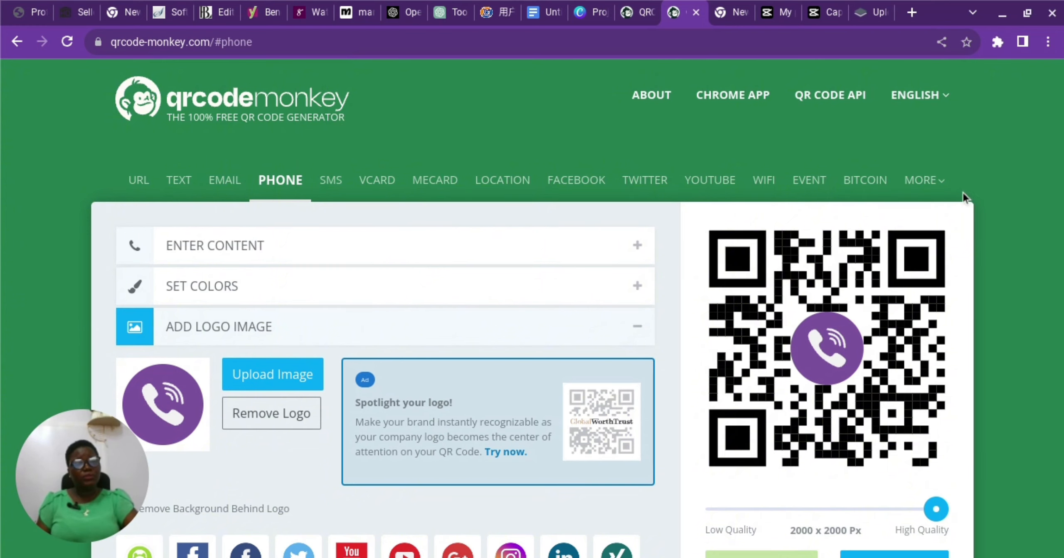
pyautogui.moveTo(918, 195)
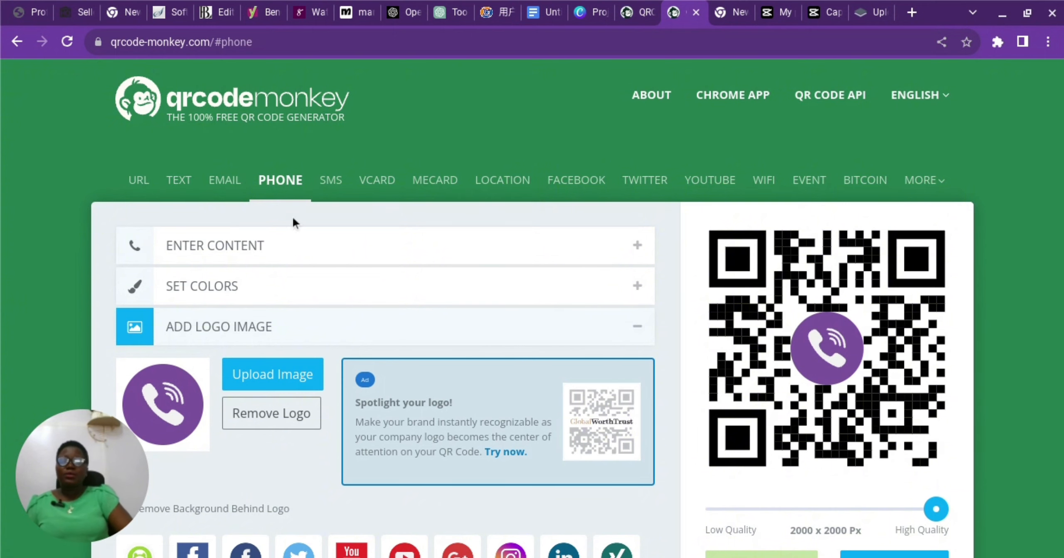
pyautogui.scroll(-5, 337, 235)
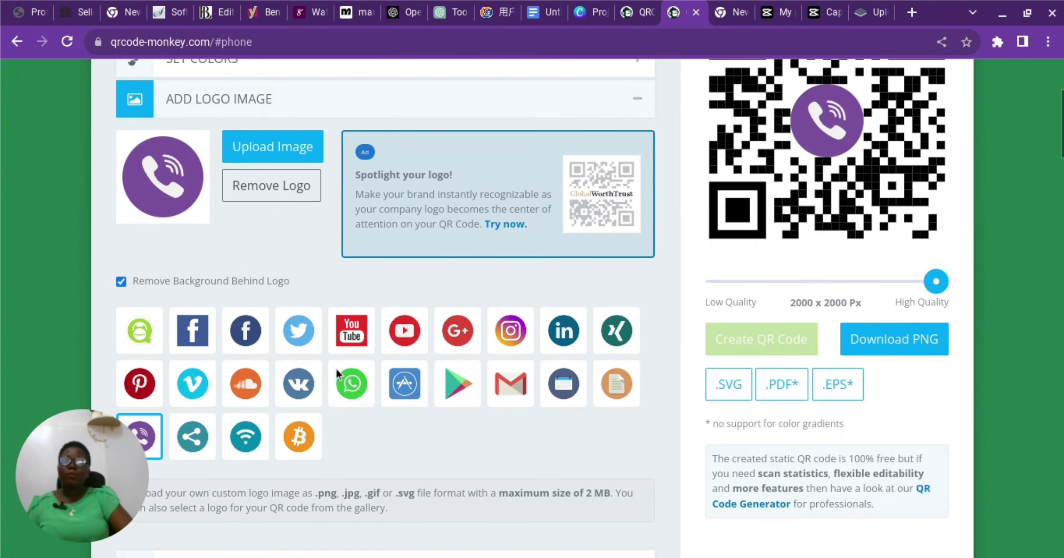